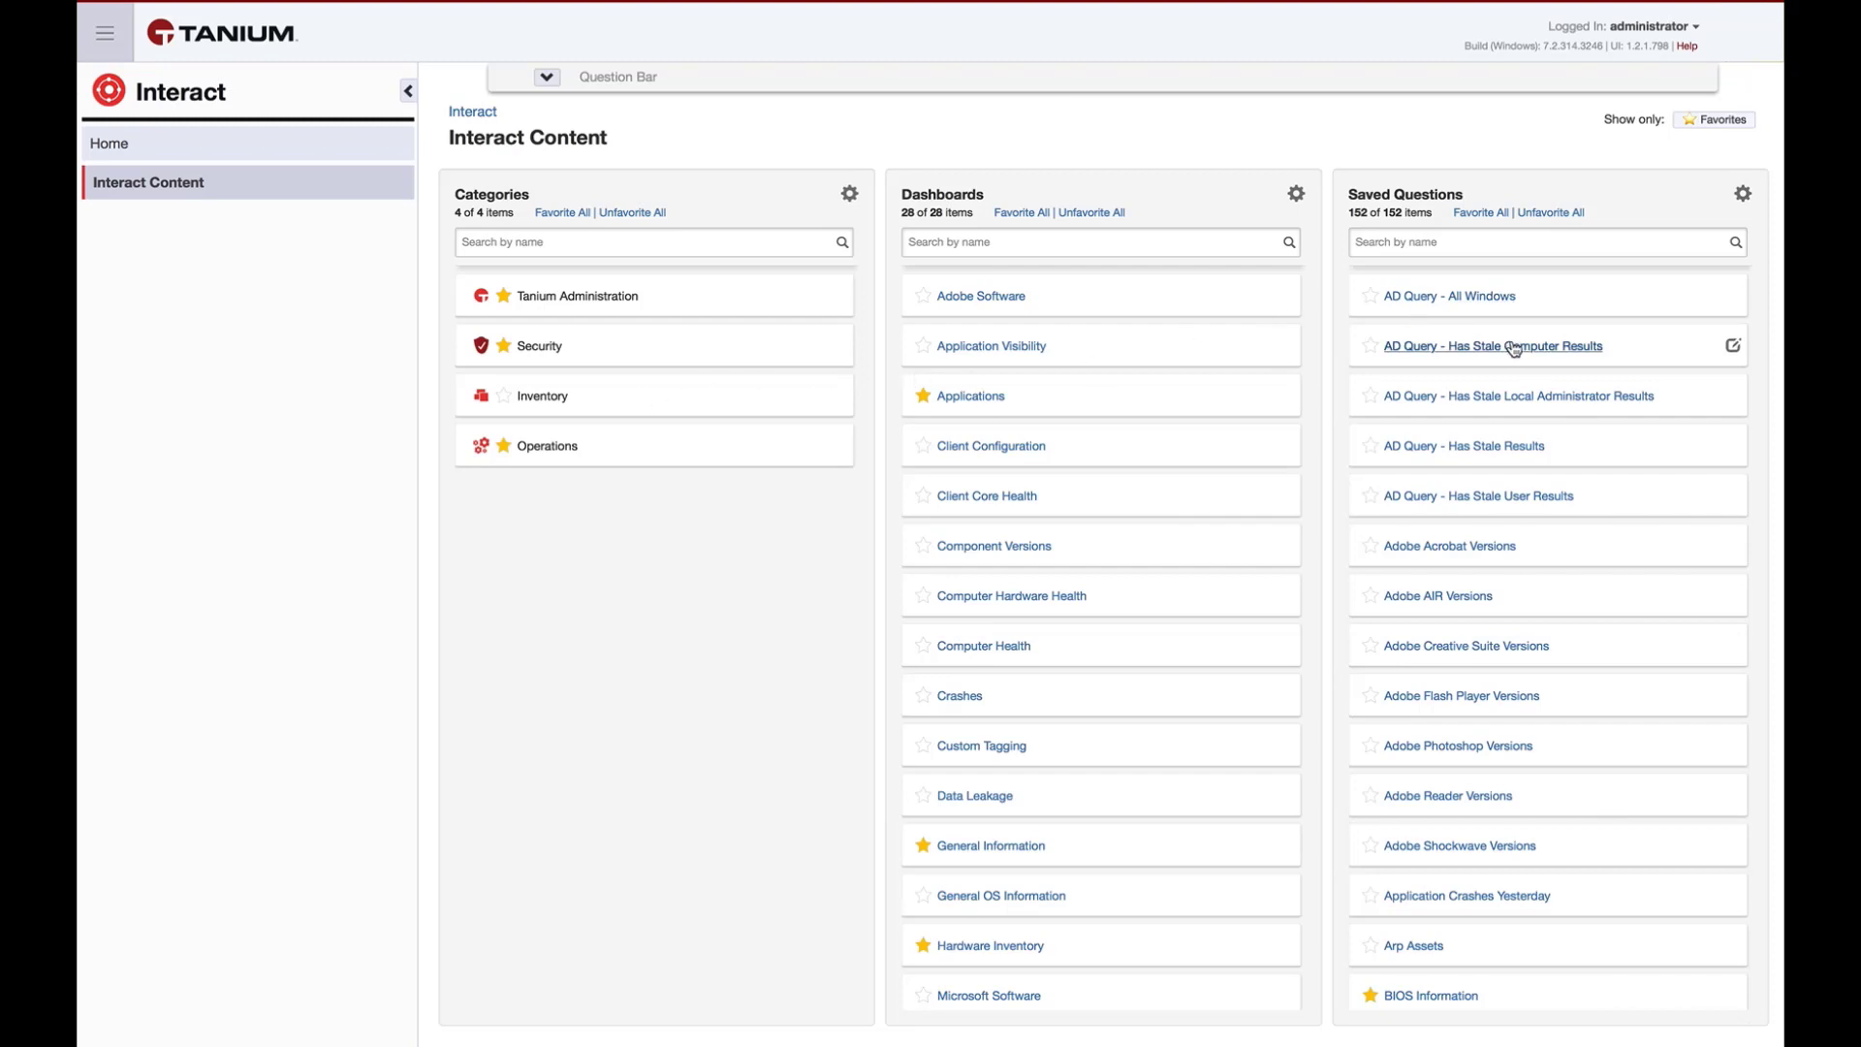
Step: Search the saved questions for 'ad quer', then clear the search to list all 152 again
{"action": "scroll", "coordinate": [1514, 349], "scroll_direction": "down", "scroll_amount": 5}
{"action": "scroll", "coordinate": [1510, 347], "scroll_direction": "up", "scroll_amount": 5}
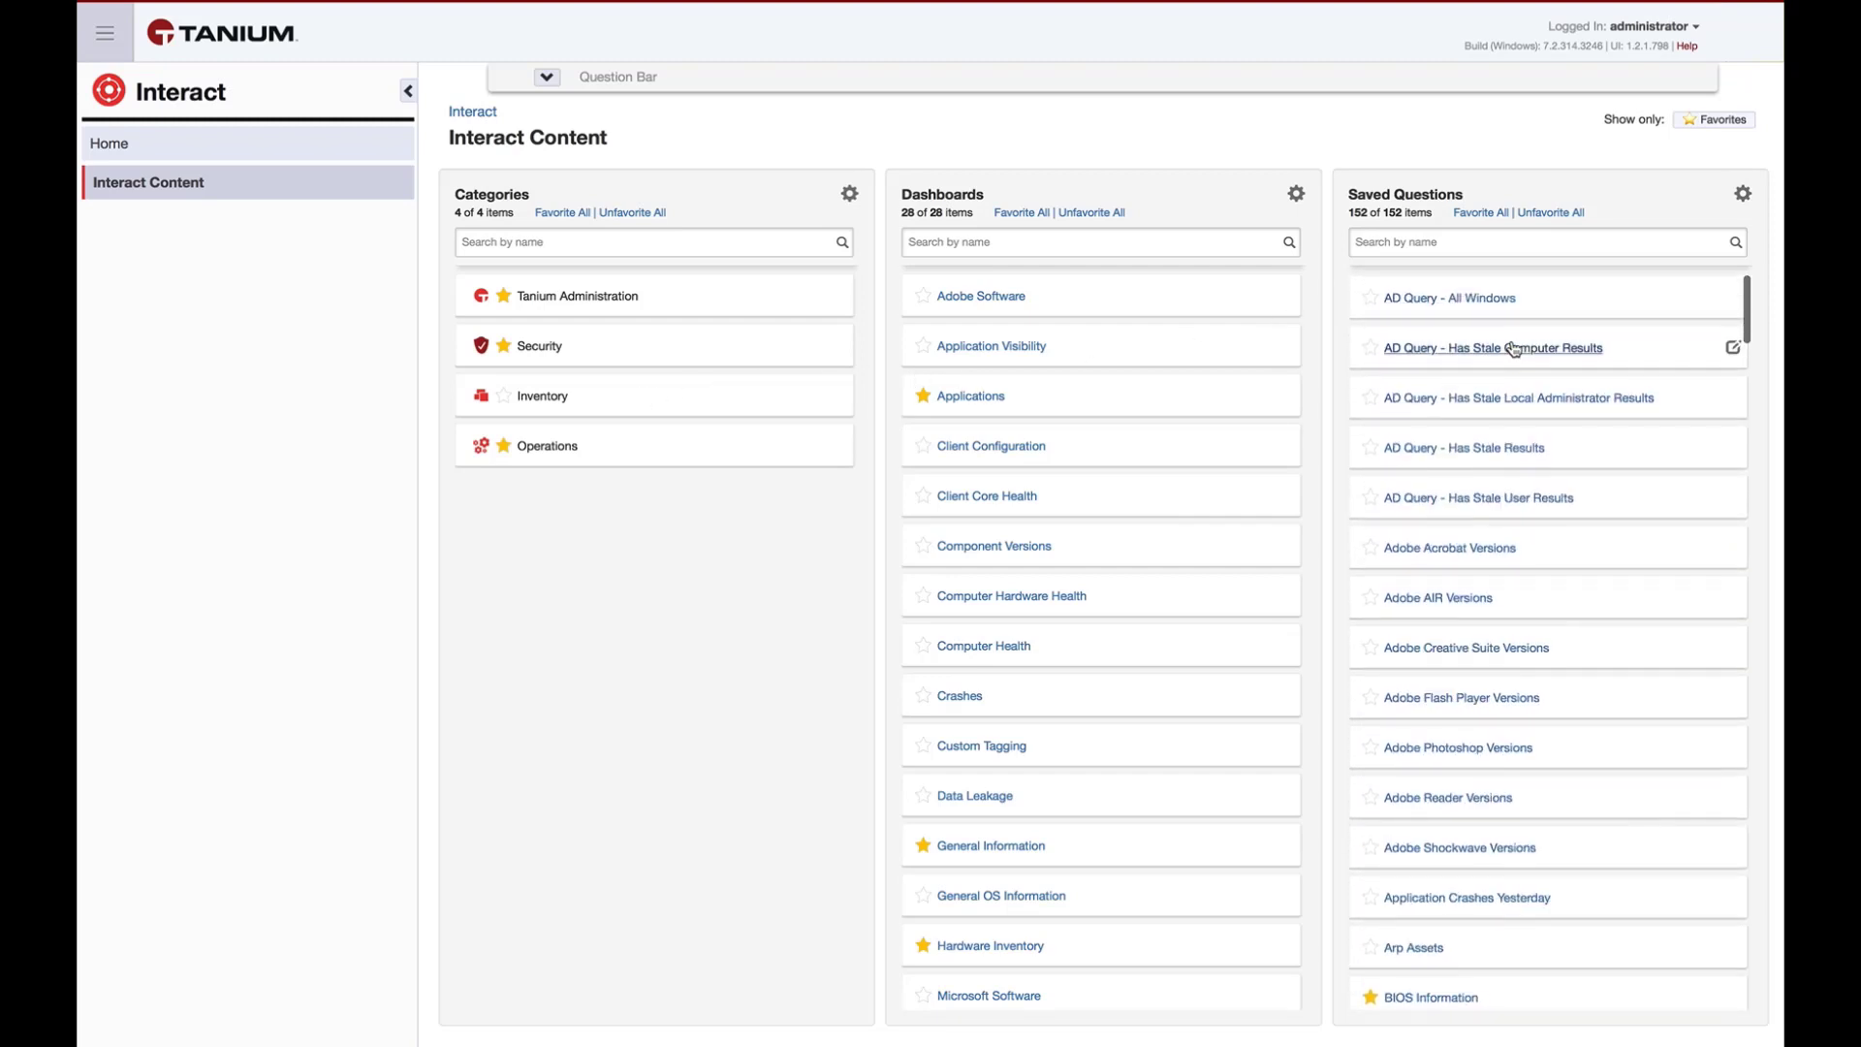
{"action": "left_click", "coordinate": [1497, 241]}
{"action": "type", "text": "ad query"}
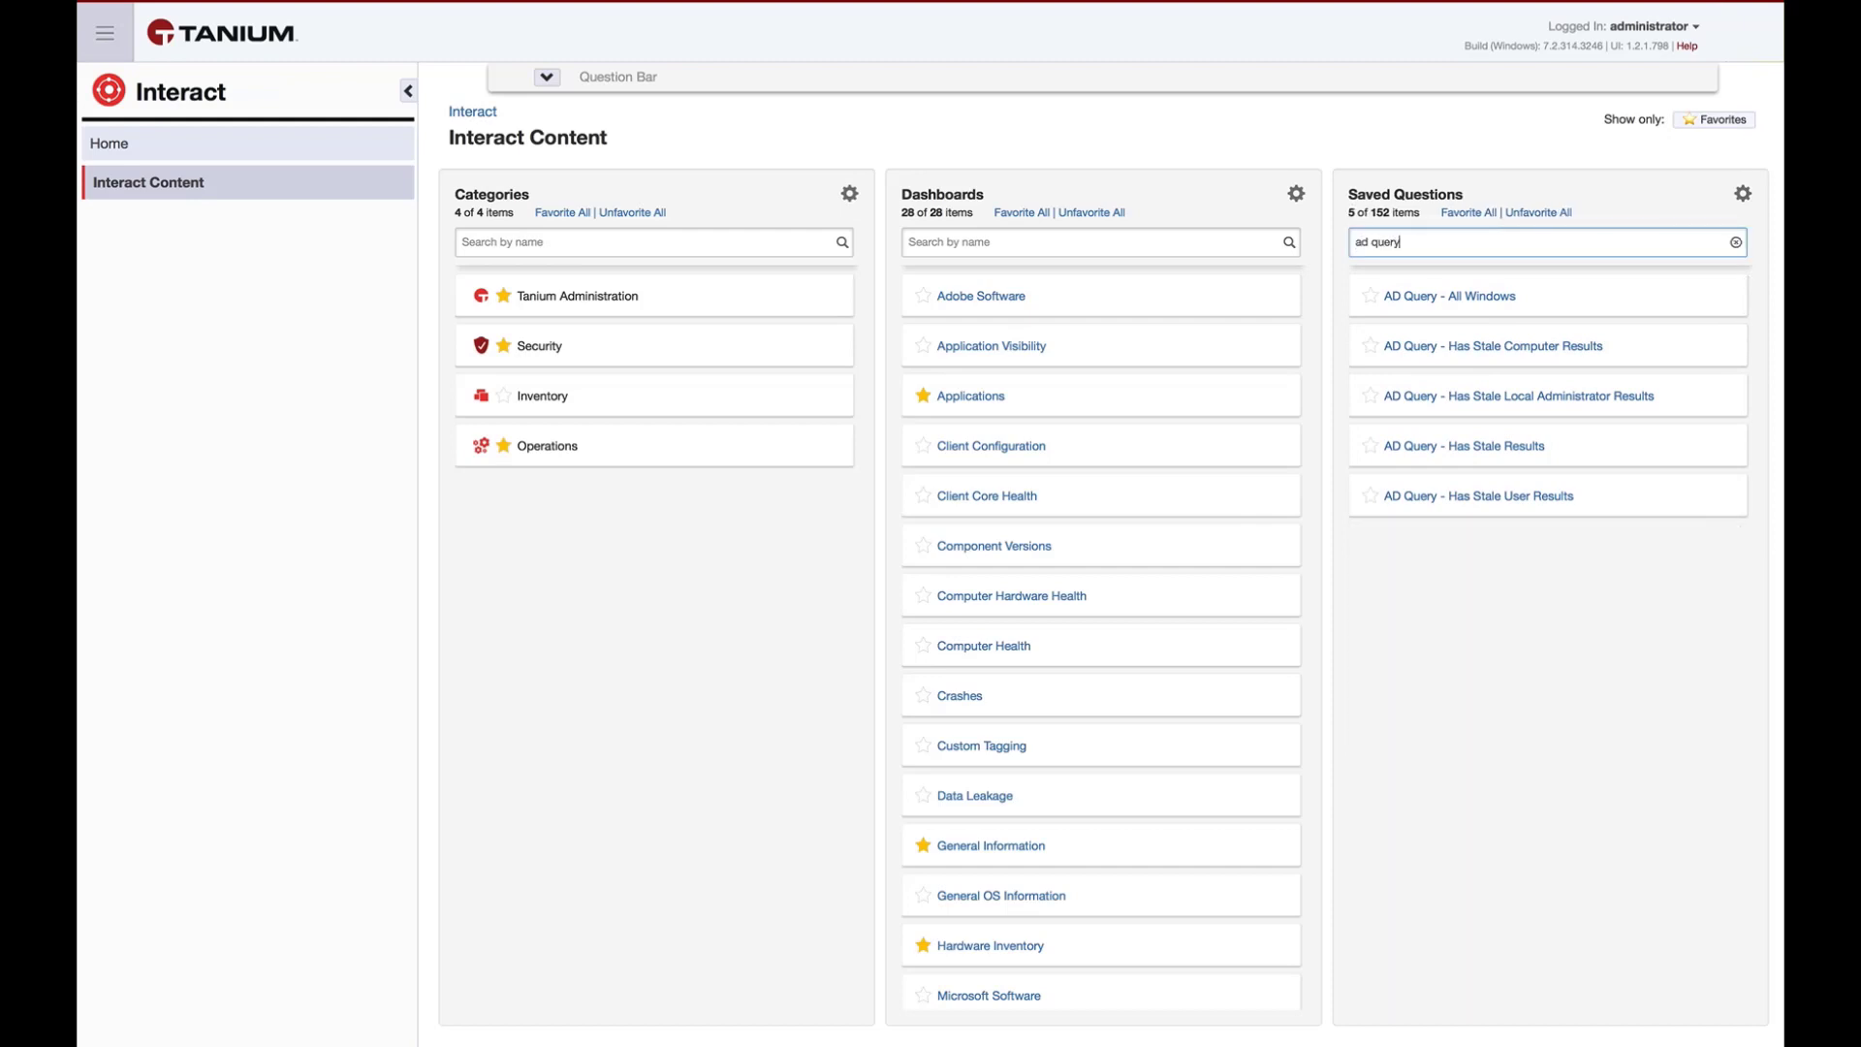
{"action": "key", "text": "ctrl+a"}
{"action": "key", "text": "BackSpace"}
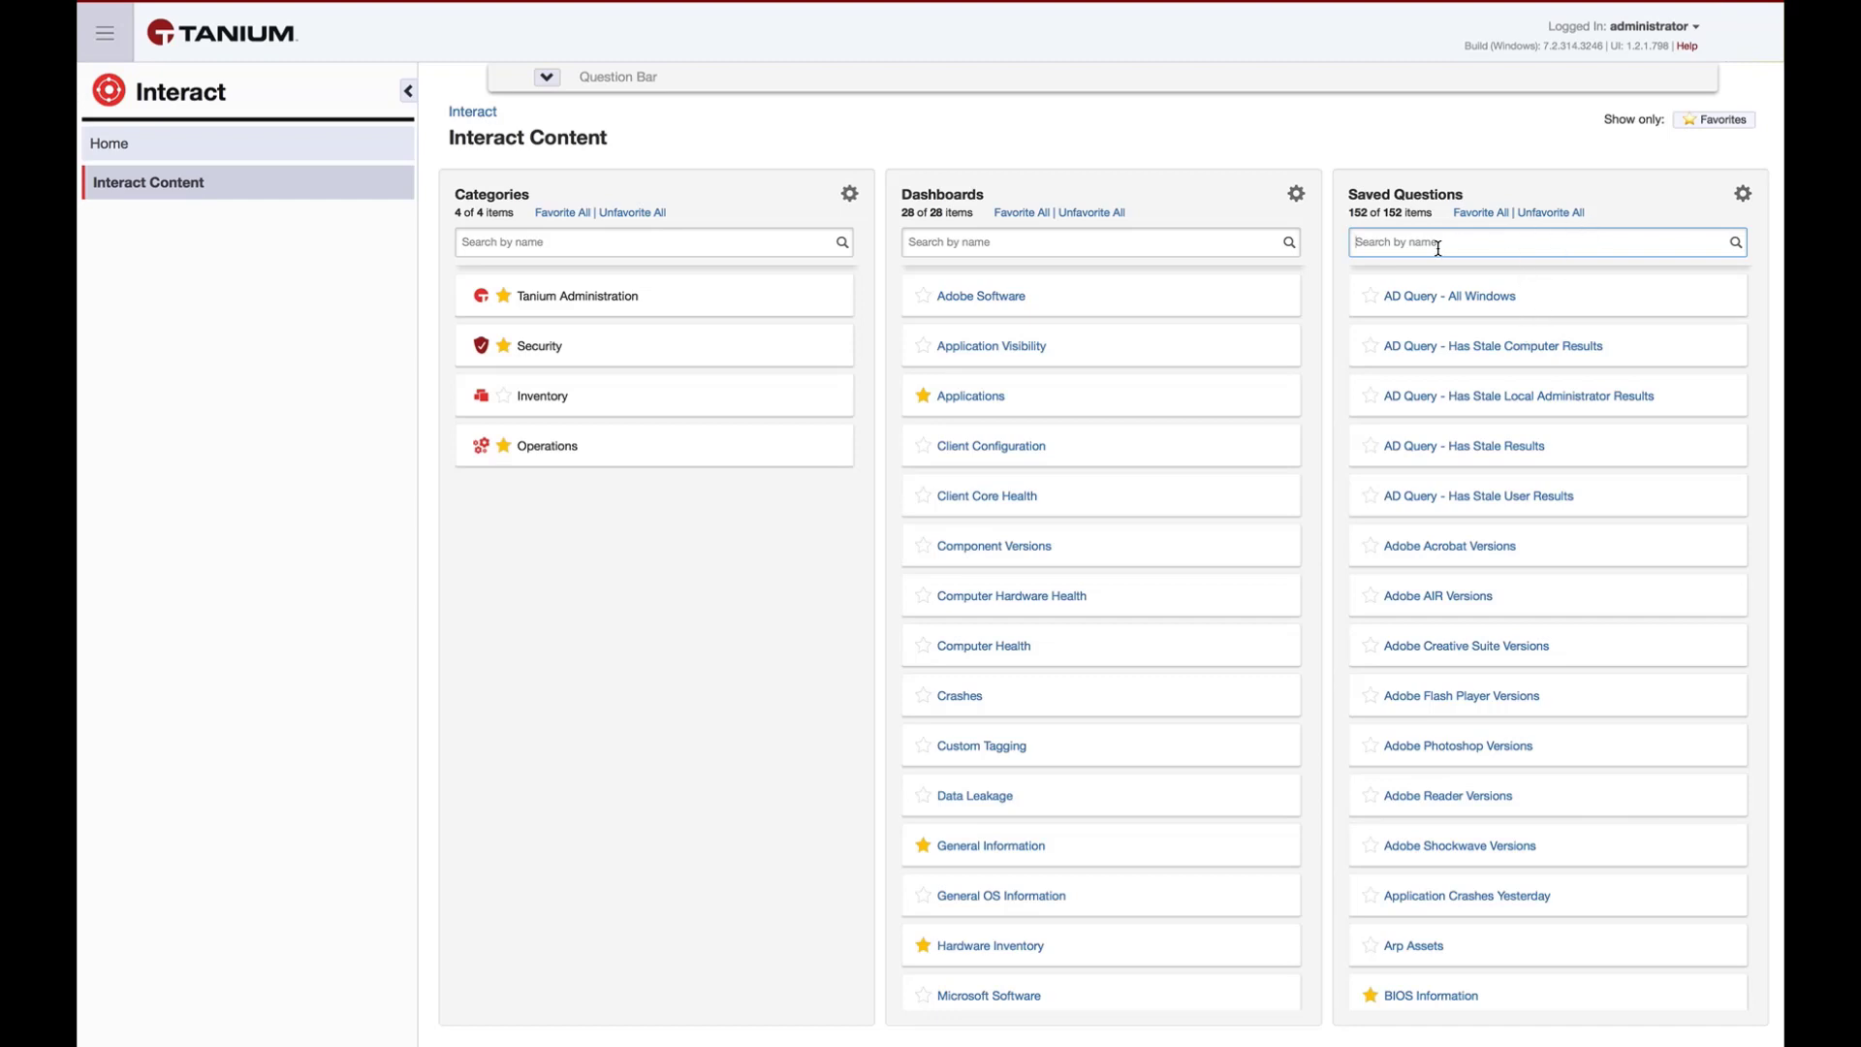
Step: Star AD Query - Has Stale Computer Results and briefly filter to favorites only
{"action": "left_click", "coordinate": [1370, 346]}
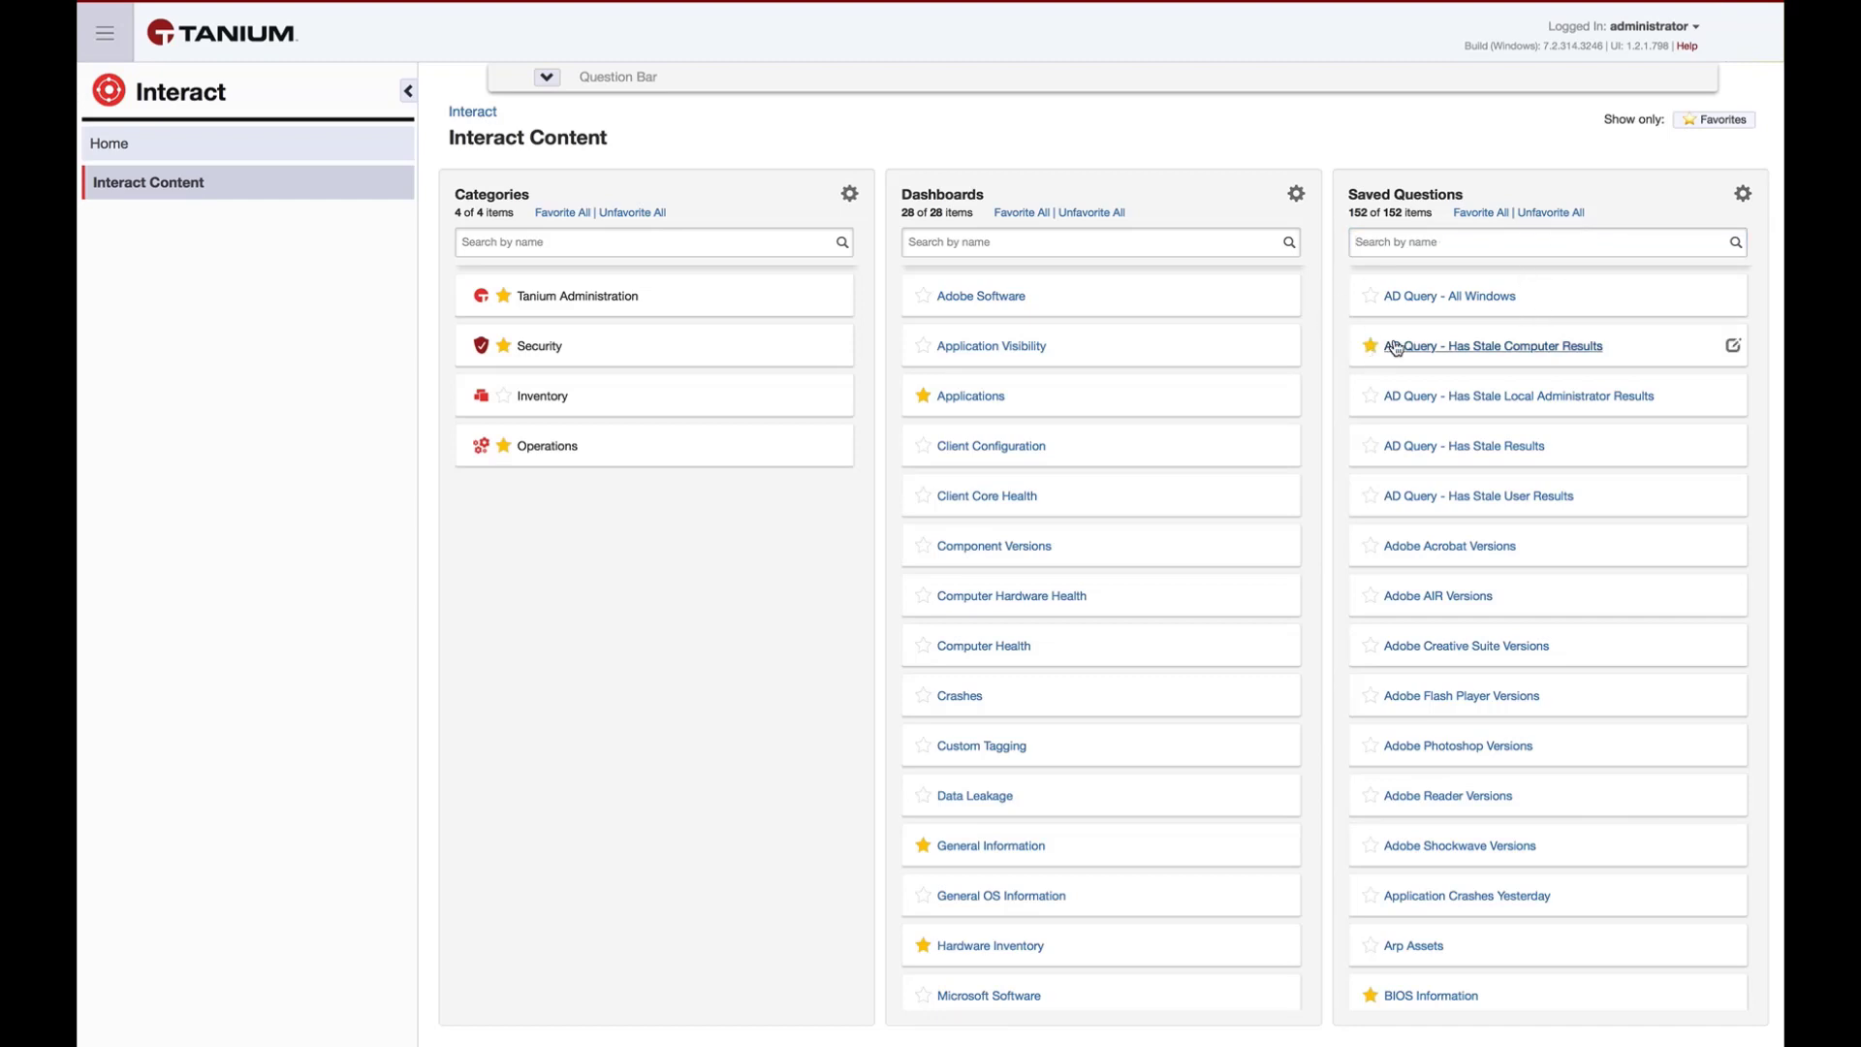
{"action": "left_click", "coordinate": [1732, 126]}
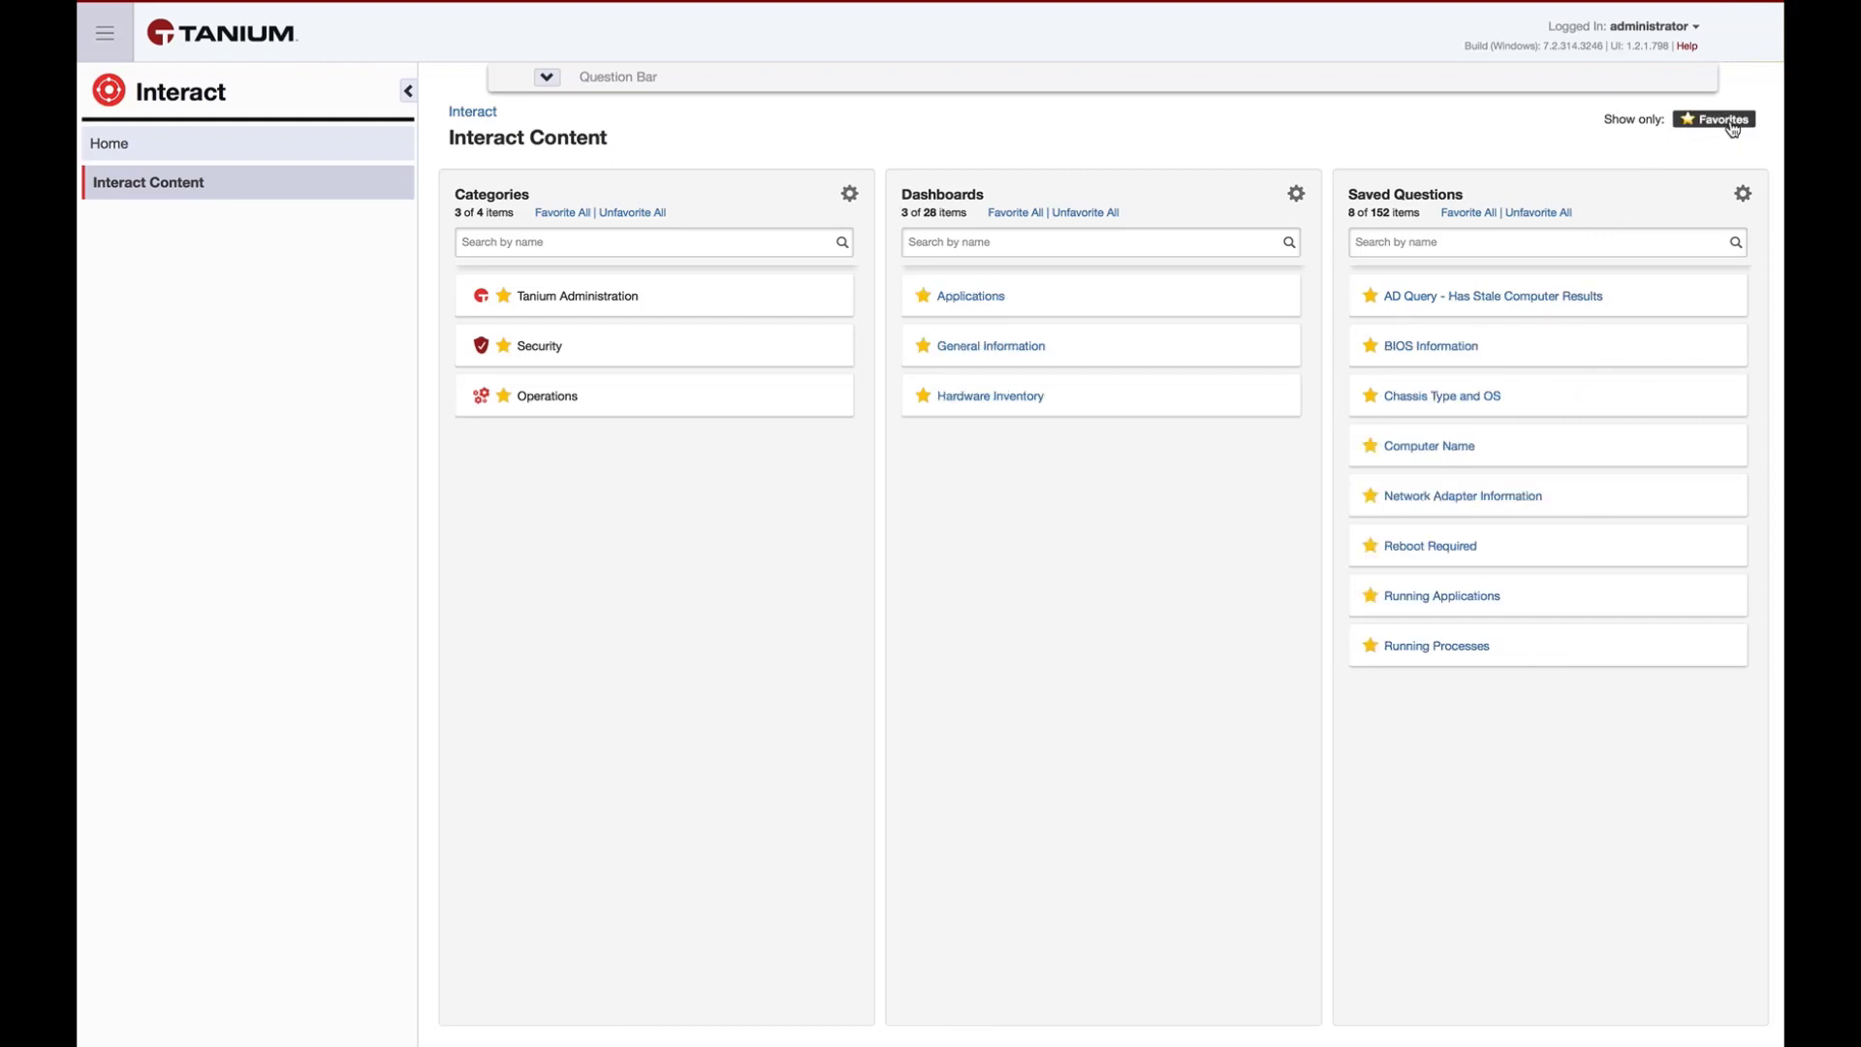
{"action": "left_click", "coordinate": [1732, 124]}
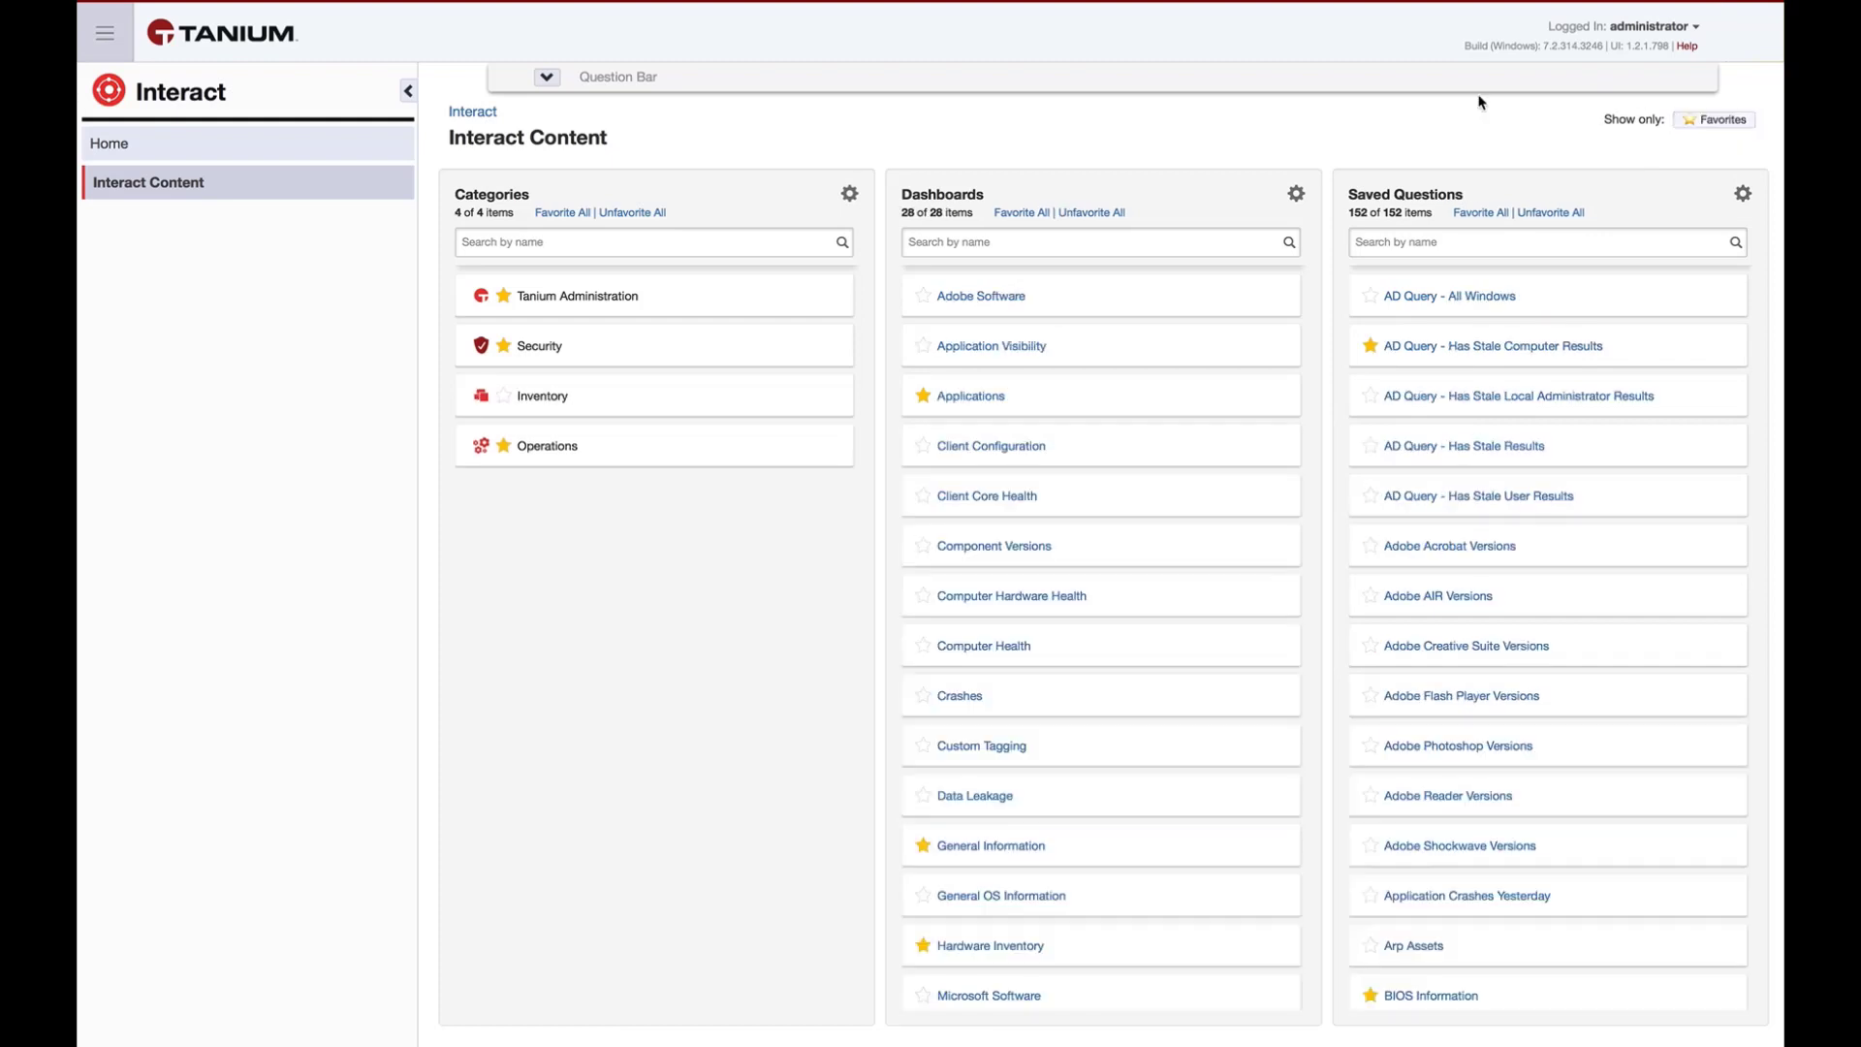
Step: Ask 'get installed applications' and run Get Installed Applications from all machines, returning 47 apps
{"action": "left_click", "coordinate": [547, 77]}
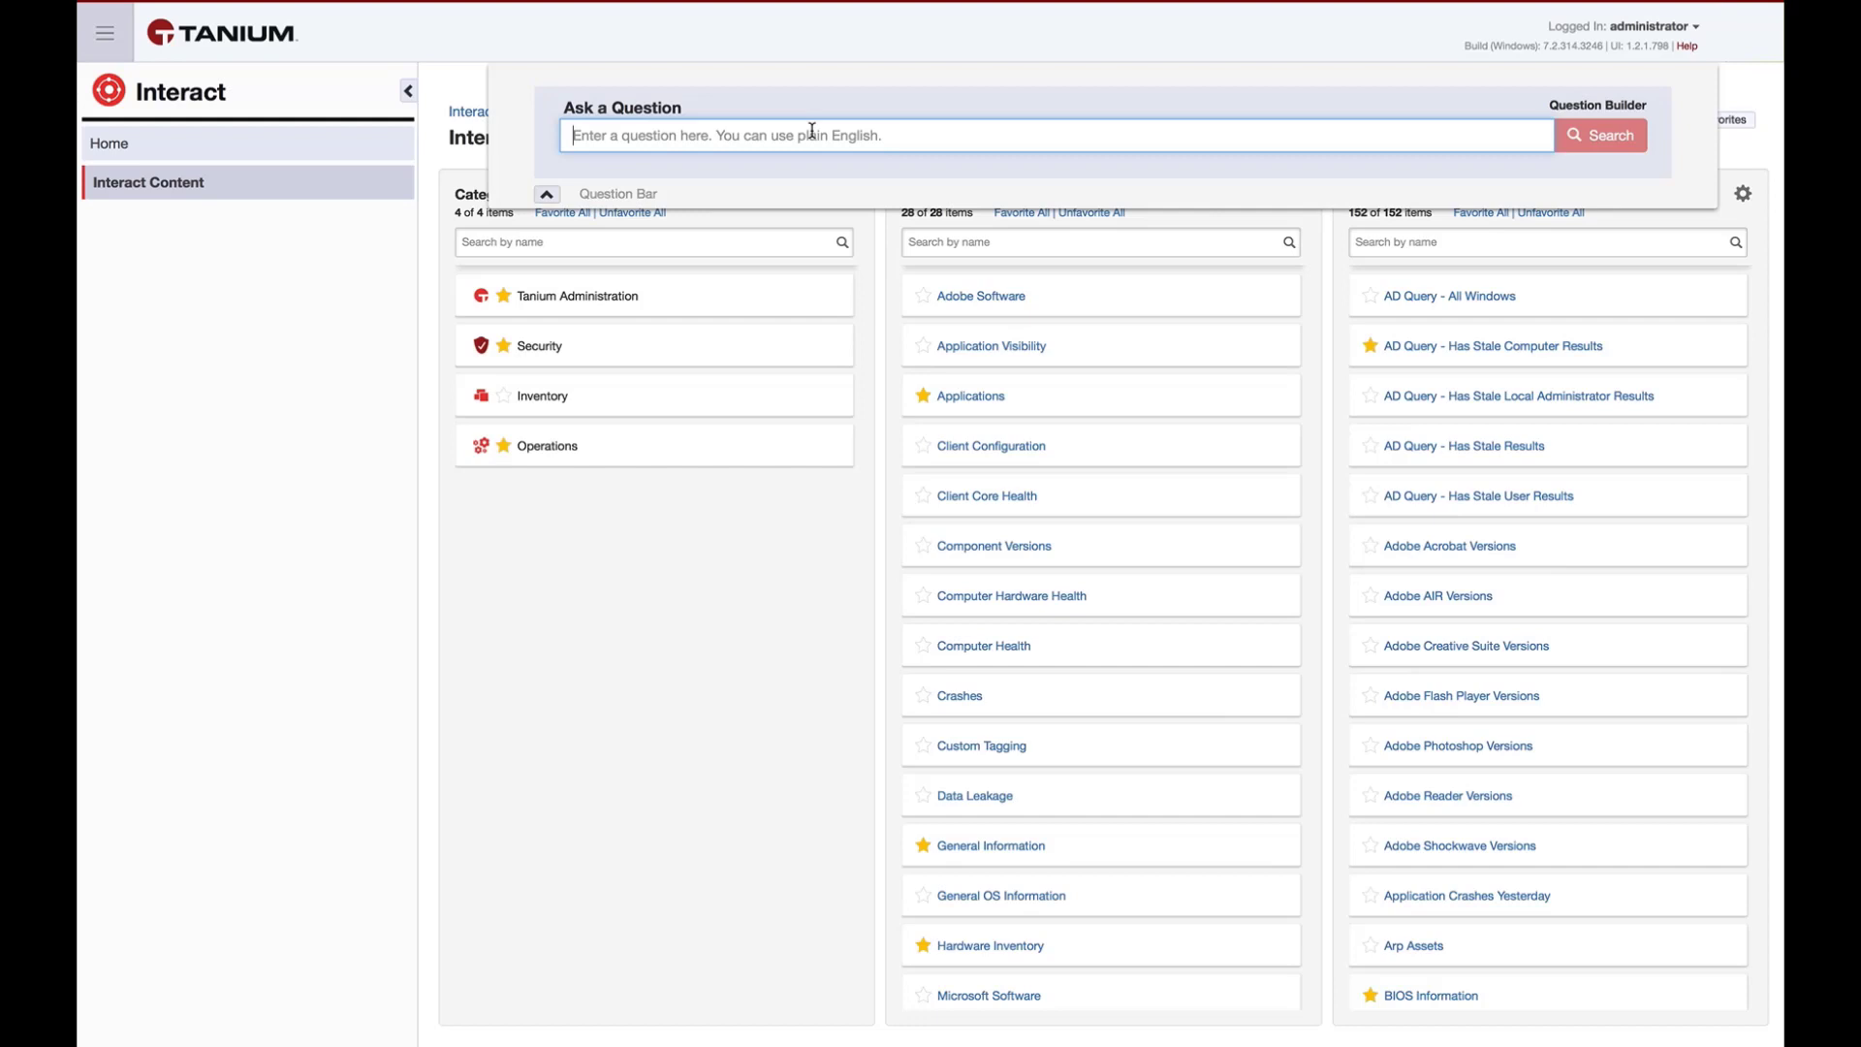
{"action": "type", "text": "get ins"}
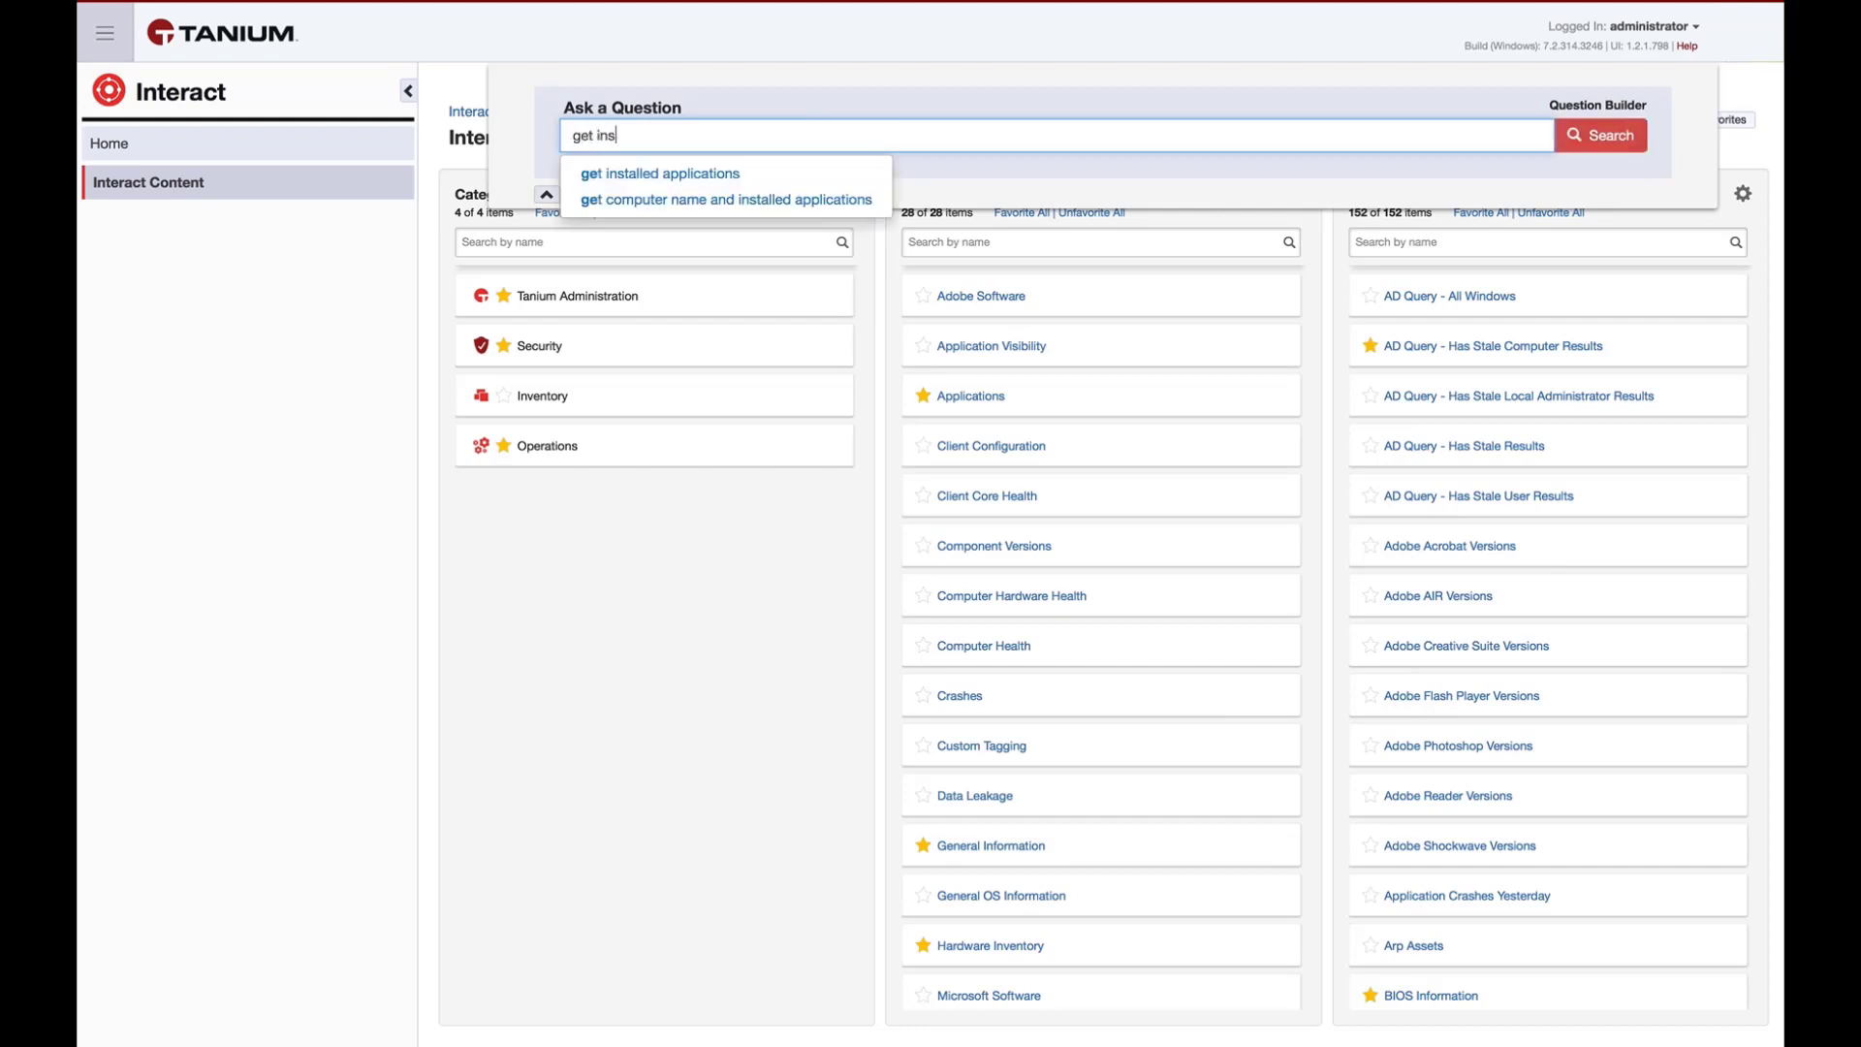
{"action": "type", "text": "talled applications"}
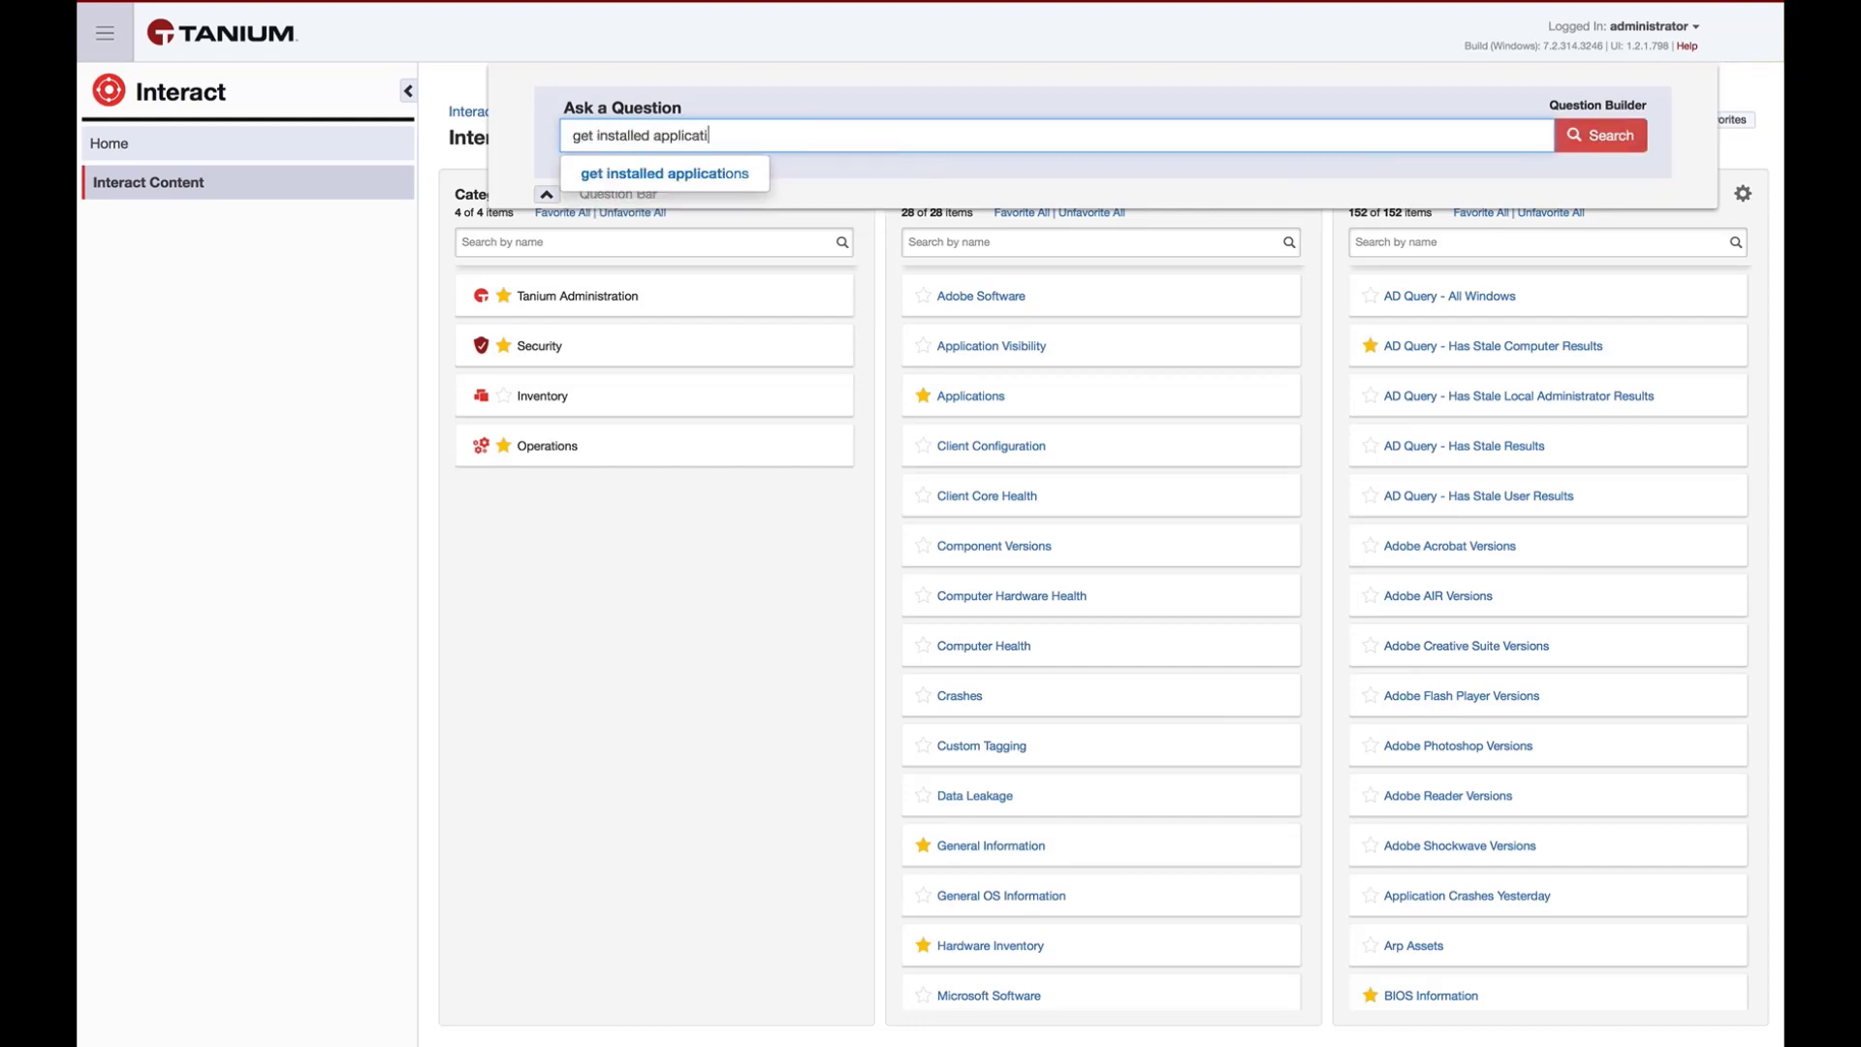
{"action": "key", "text": "Return"}
{"action": "left_click", "coordinate": [775, 232]}
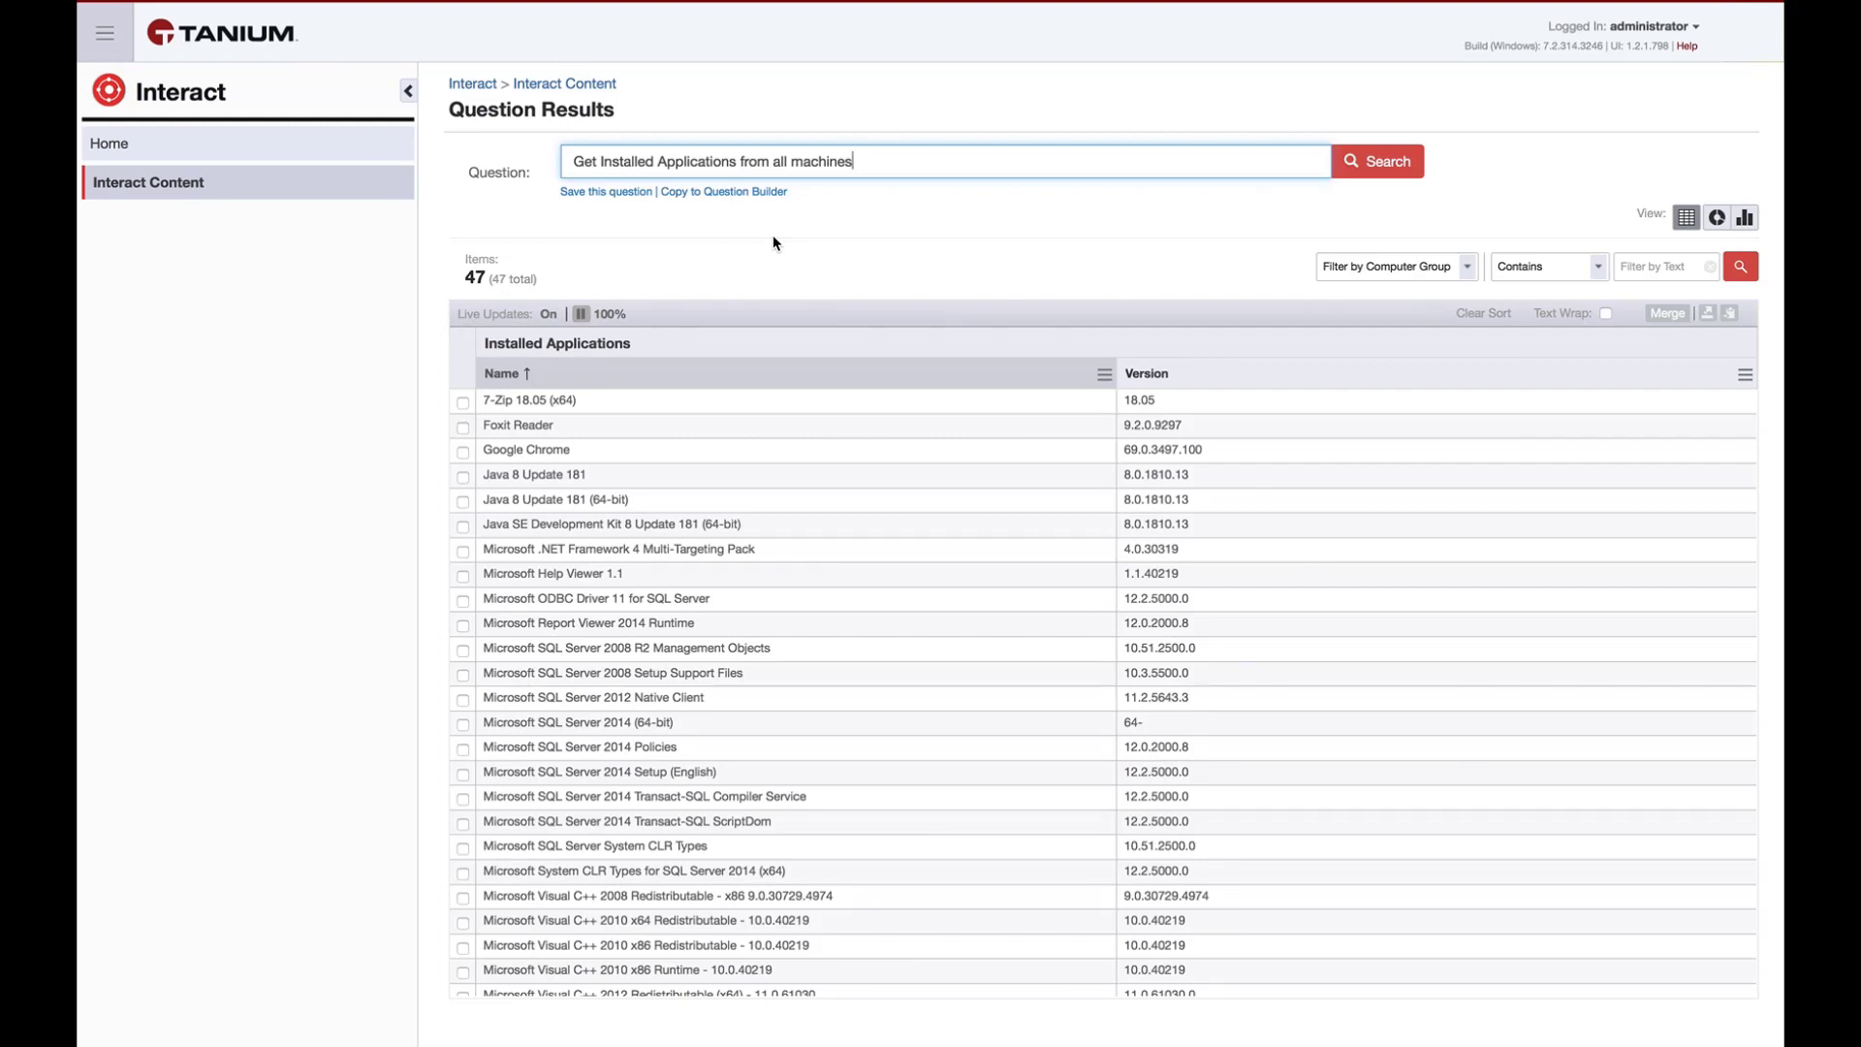
Step: Start a saved question named 'SQ: Installed Apps' in the Default content set
{"action": "left_click", "coordinate": [632, 193]}
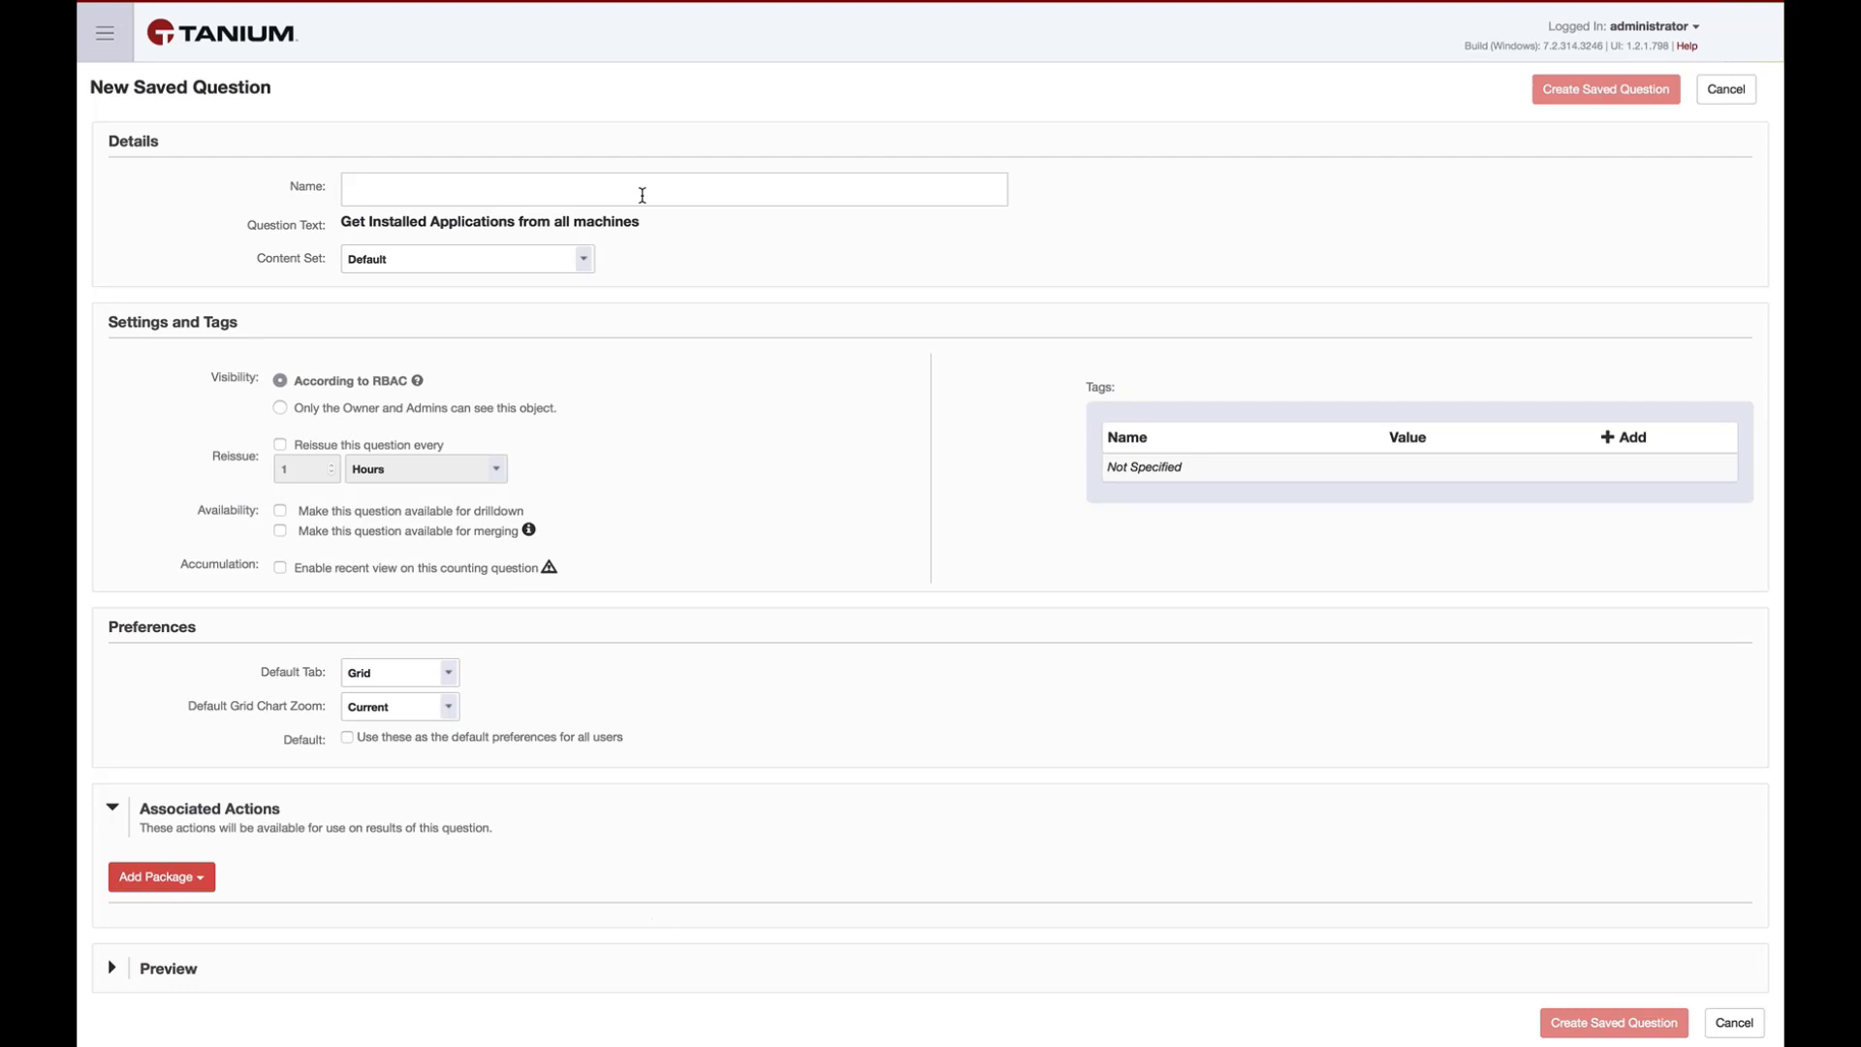
{"action": "left_click", "coordinate": [631, 195]}
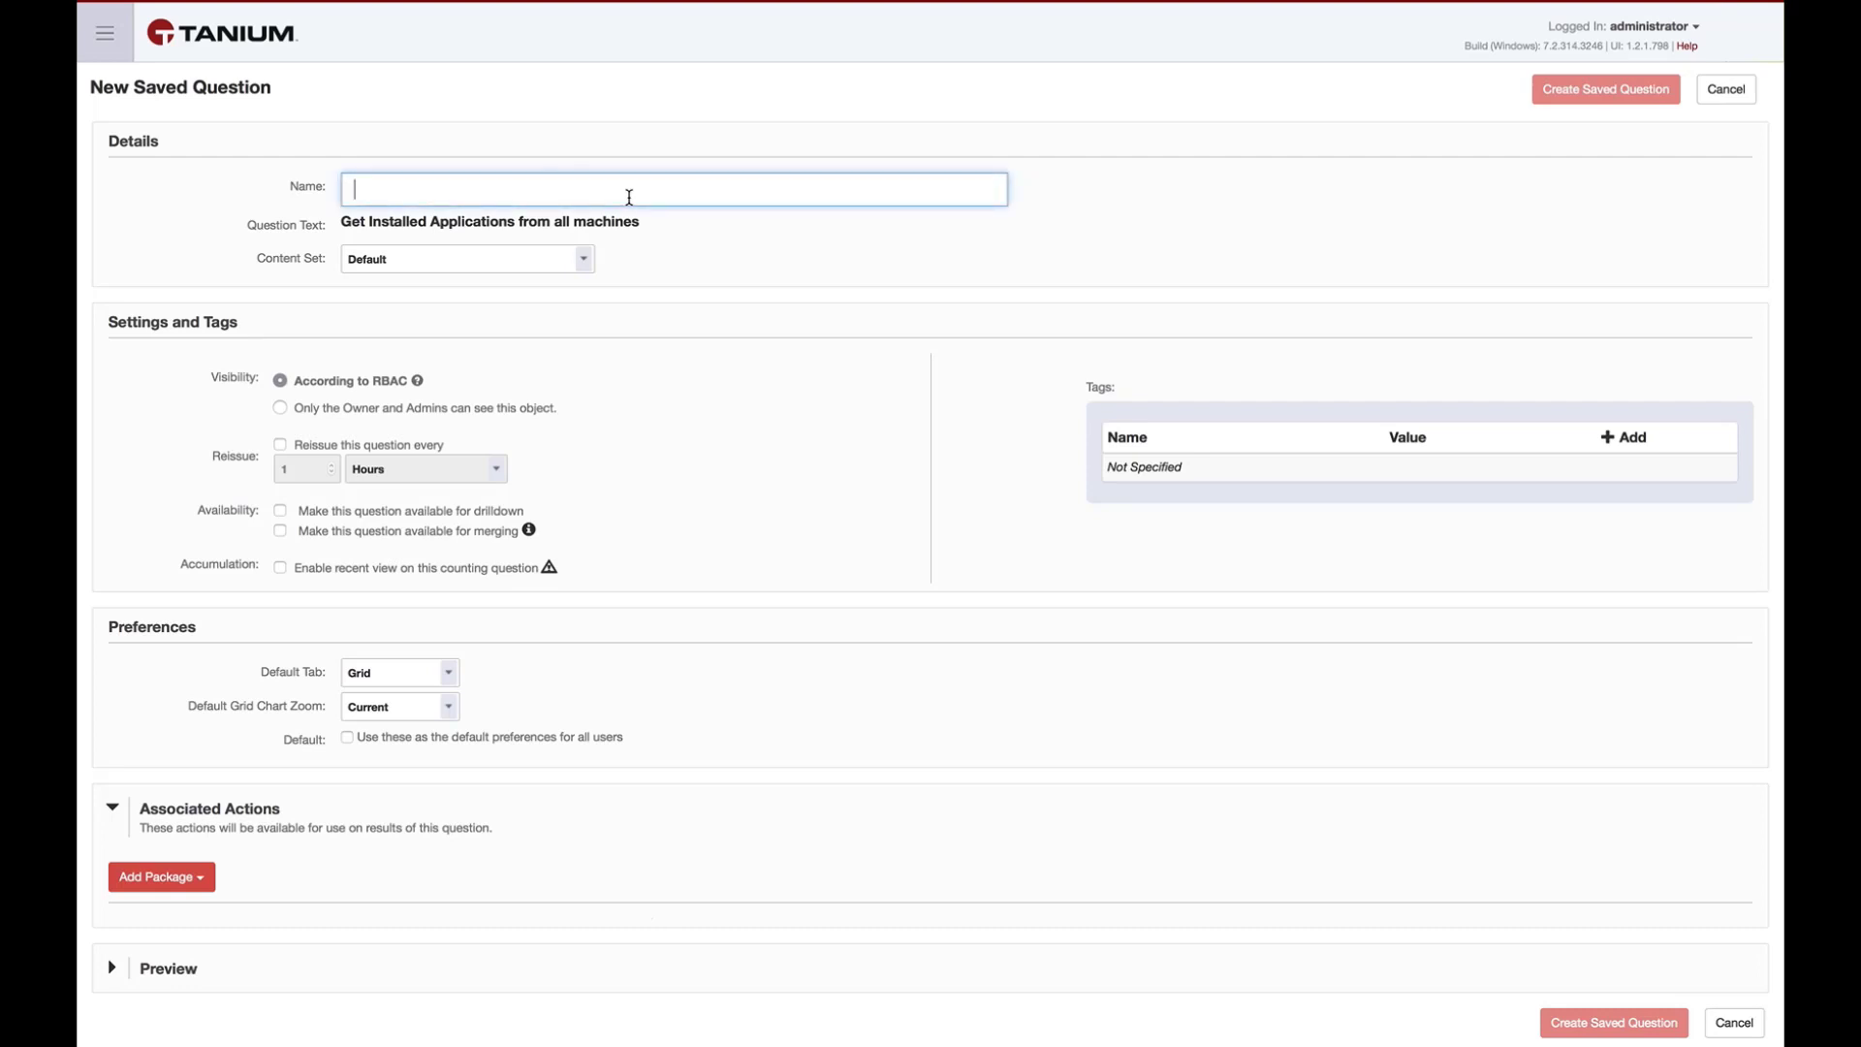
{"action": "type", "text": "SQ: Installed A"}
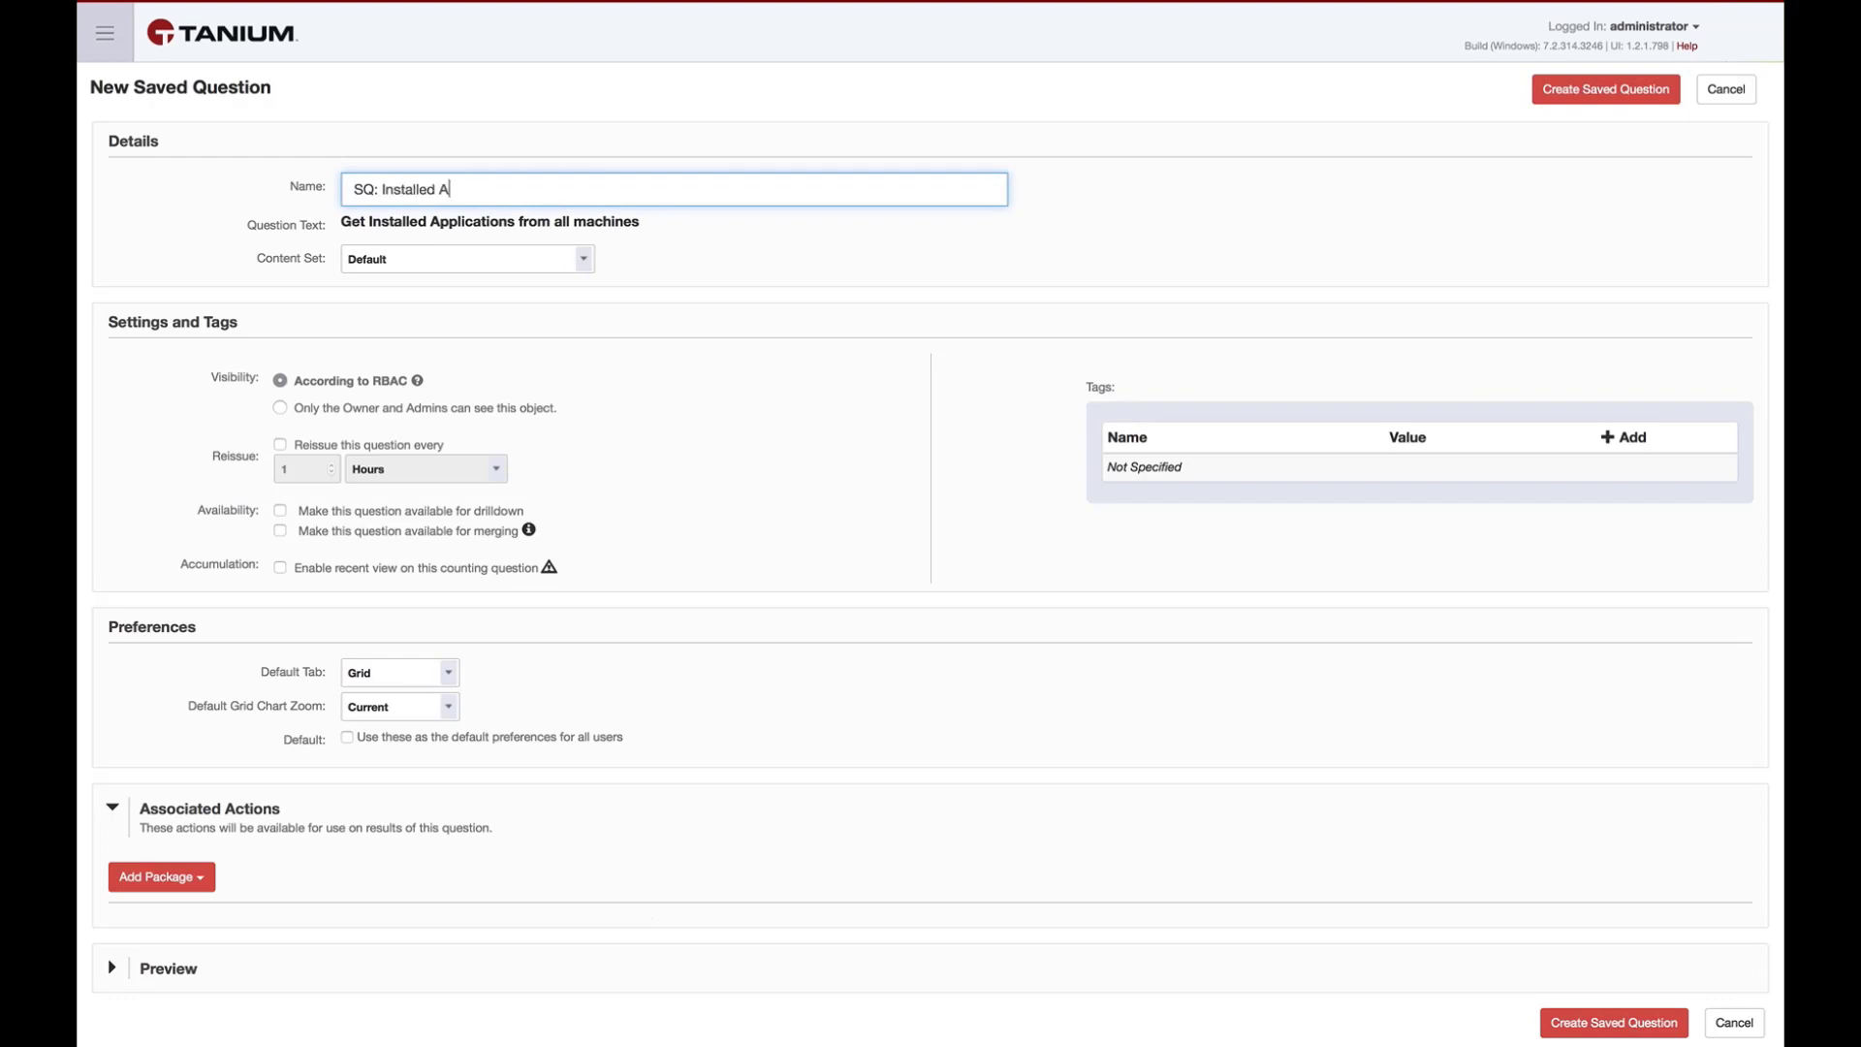
{"action": "type", "text": "pps"}
{"action": "left_click", "coordinate": [560, 259]}
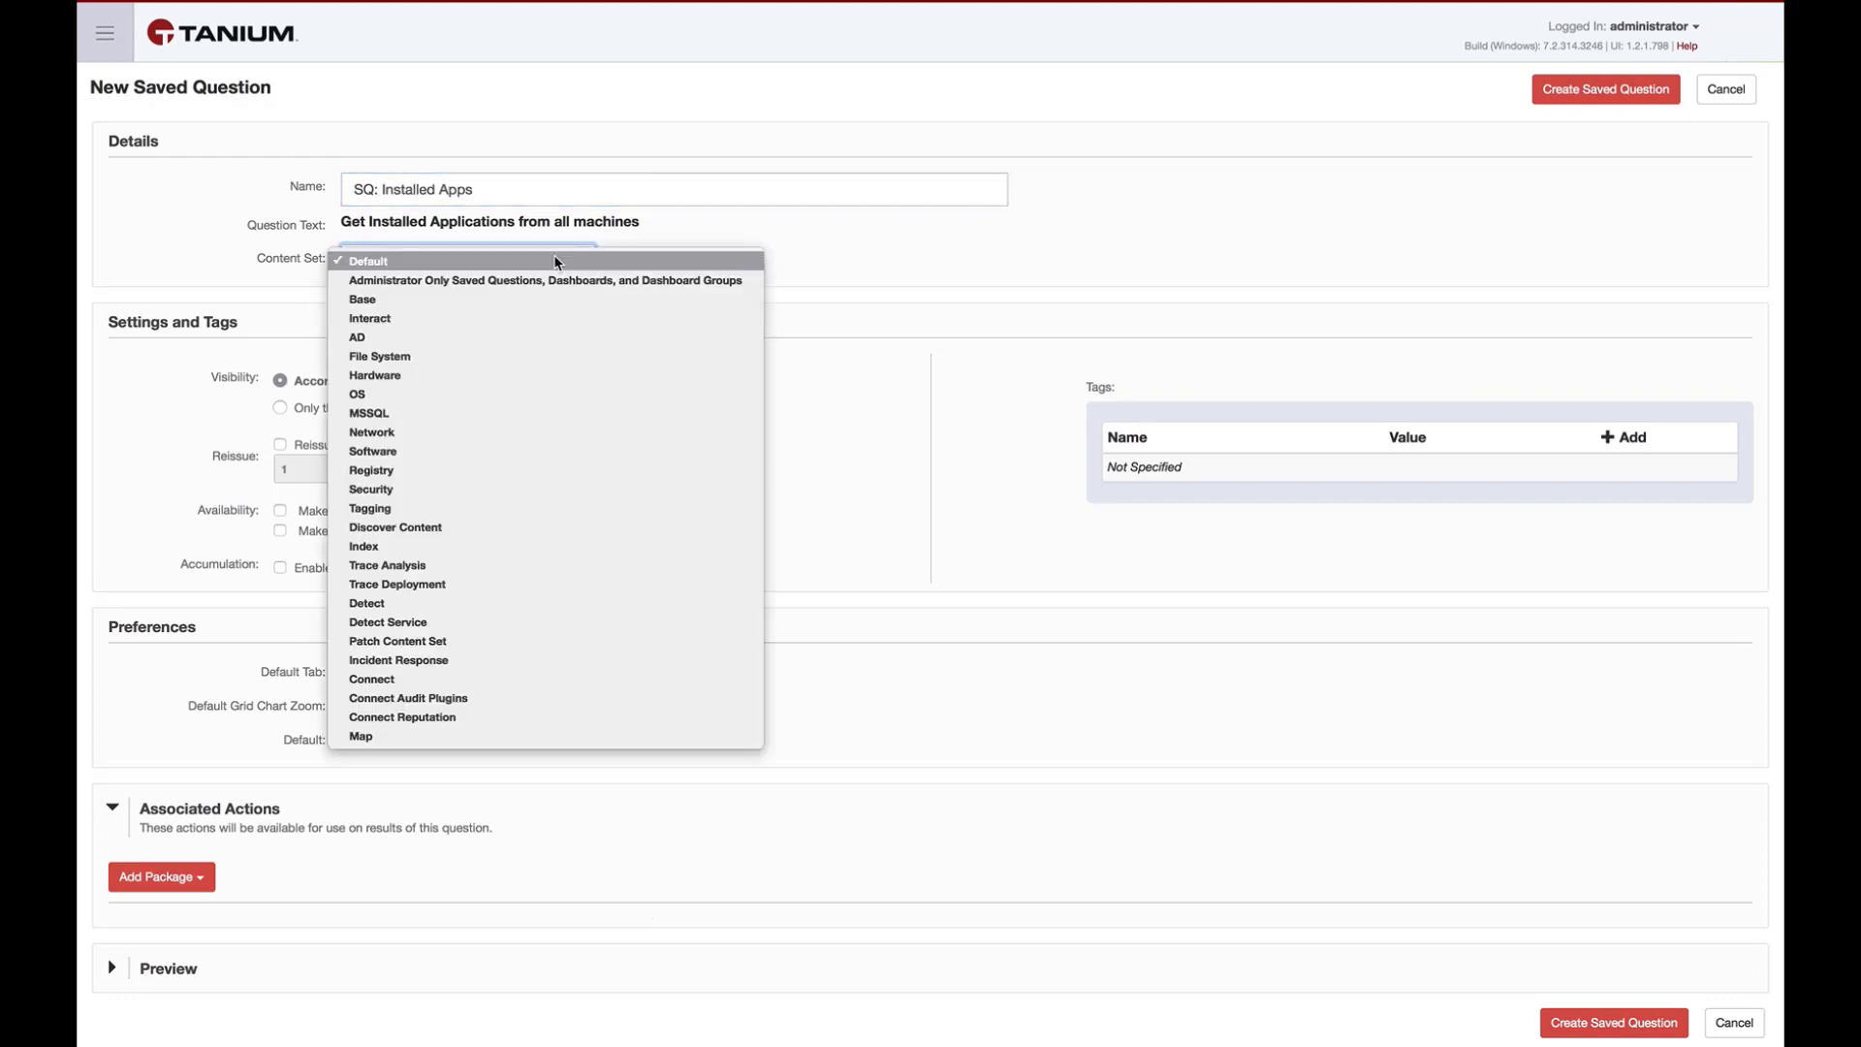
{"action": "left_click", "coordinate": [678, 233]}
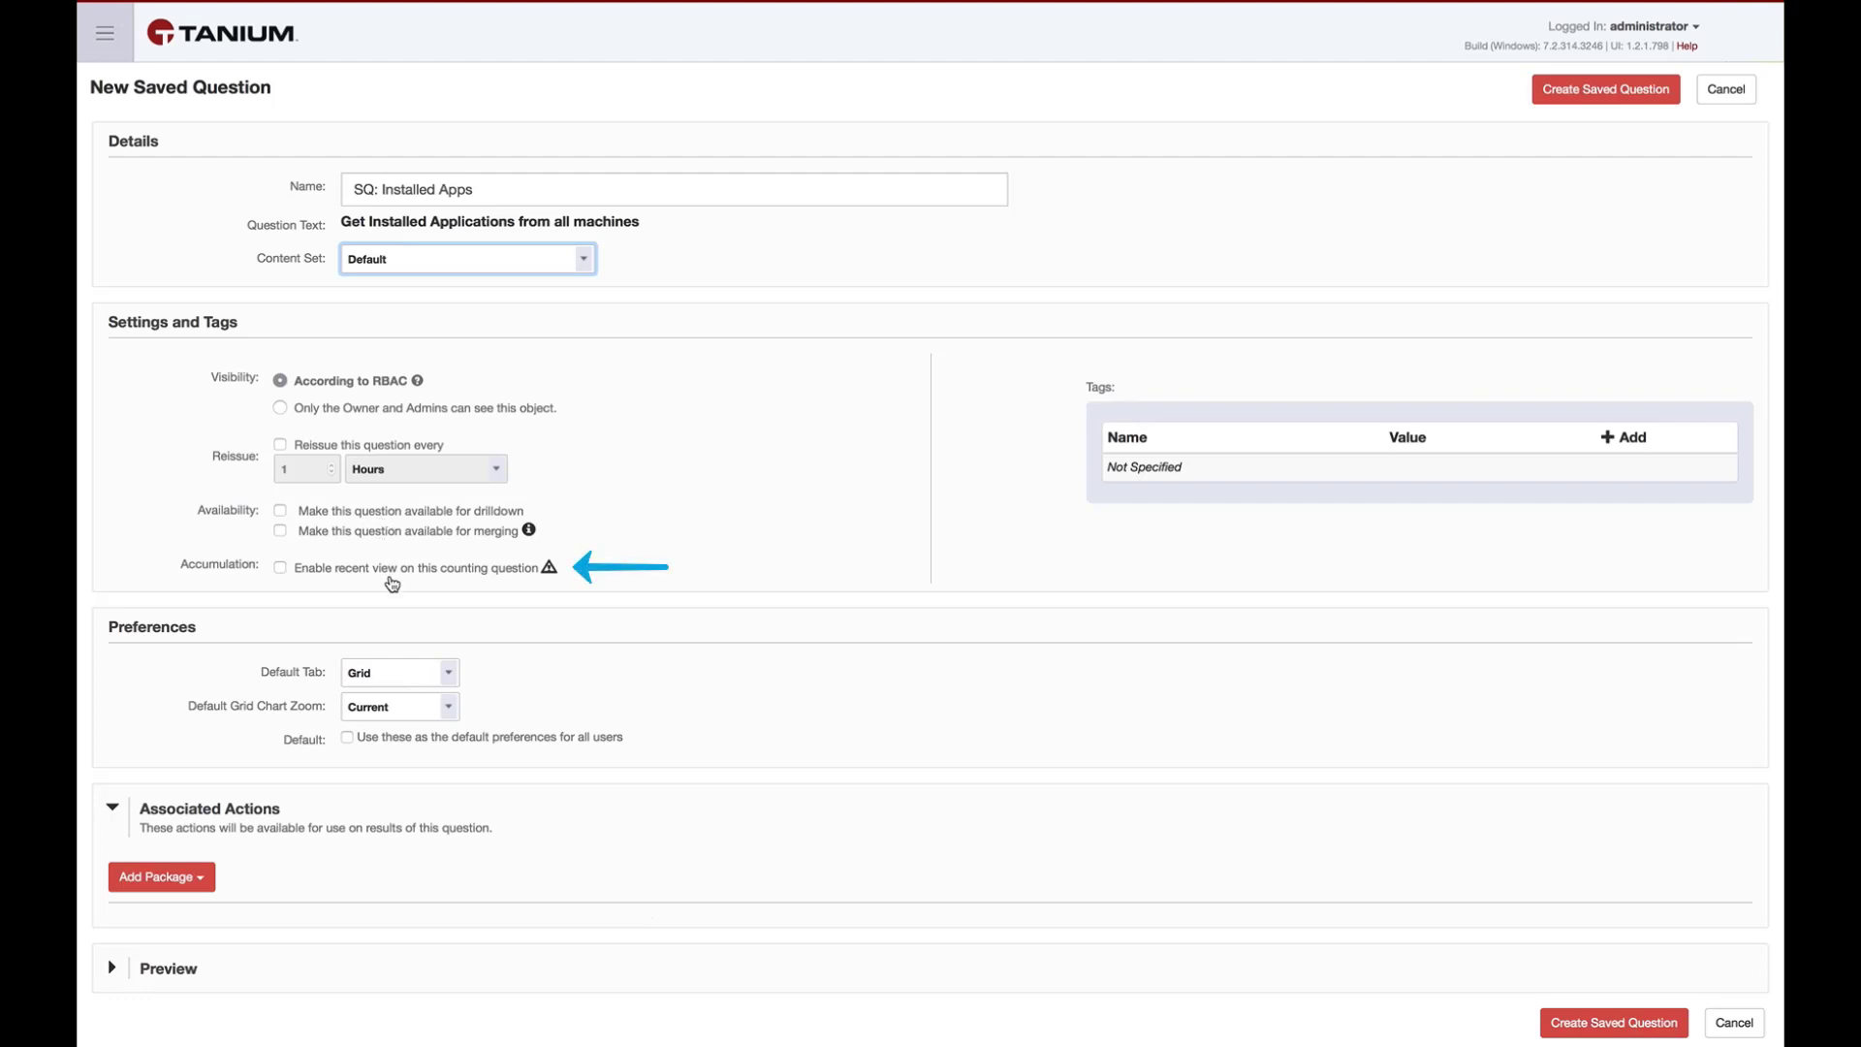
Step: Expand the form's preview of the Get Installed Applications from all machines question
{"action": "scroll", "coordinate": [532, 532], "scroll_direction": "down", "scroll_amount": 1}
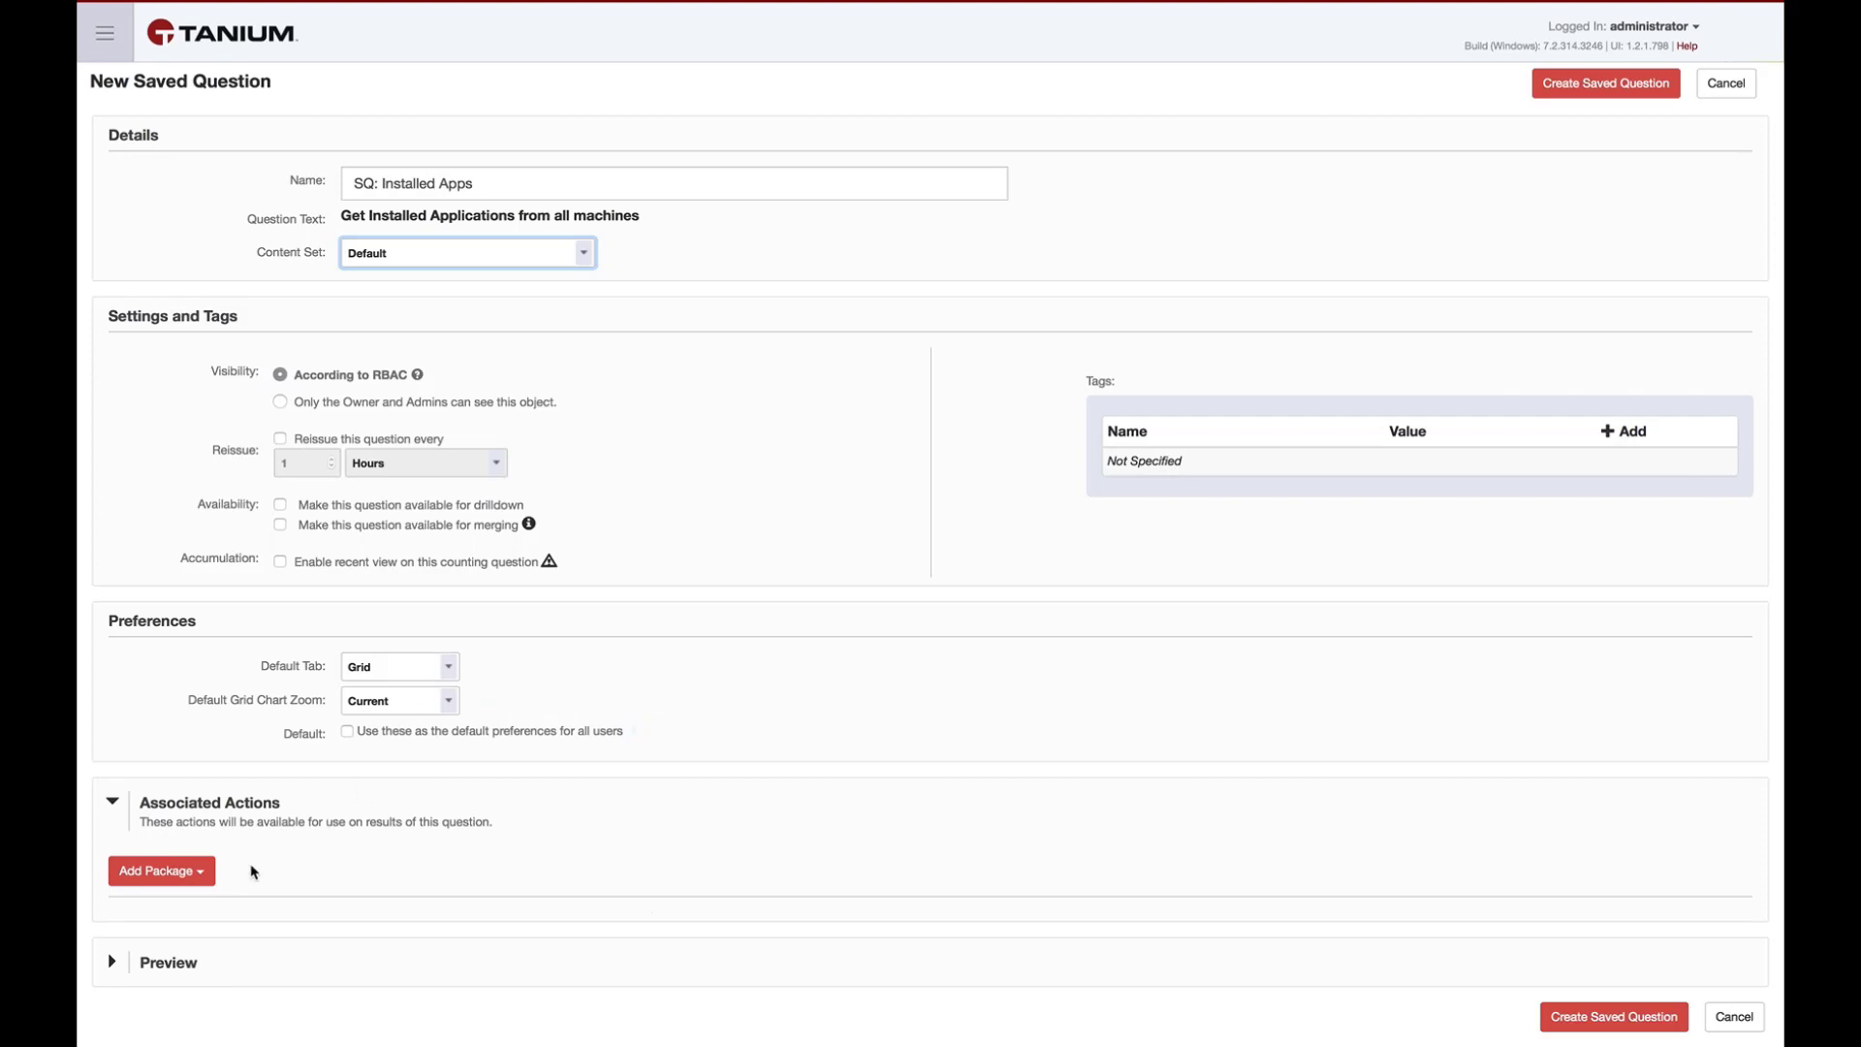
{"action": "left_click", "coordinate": [115, 962]}
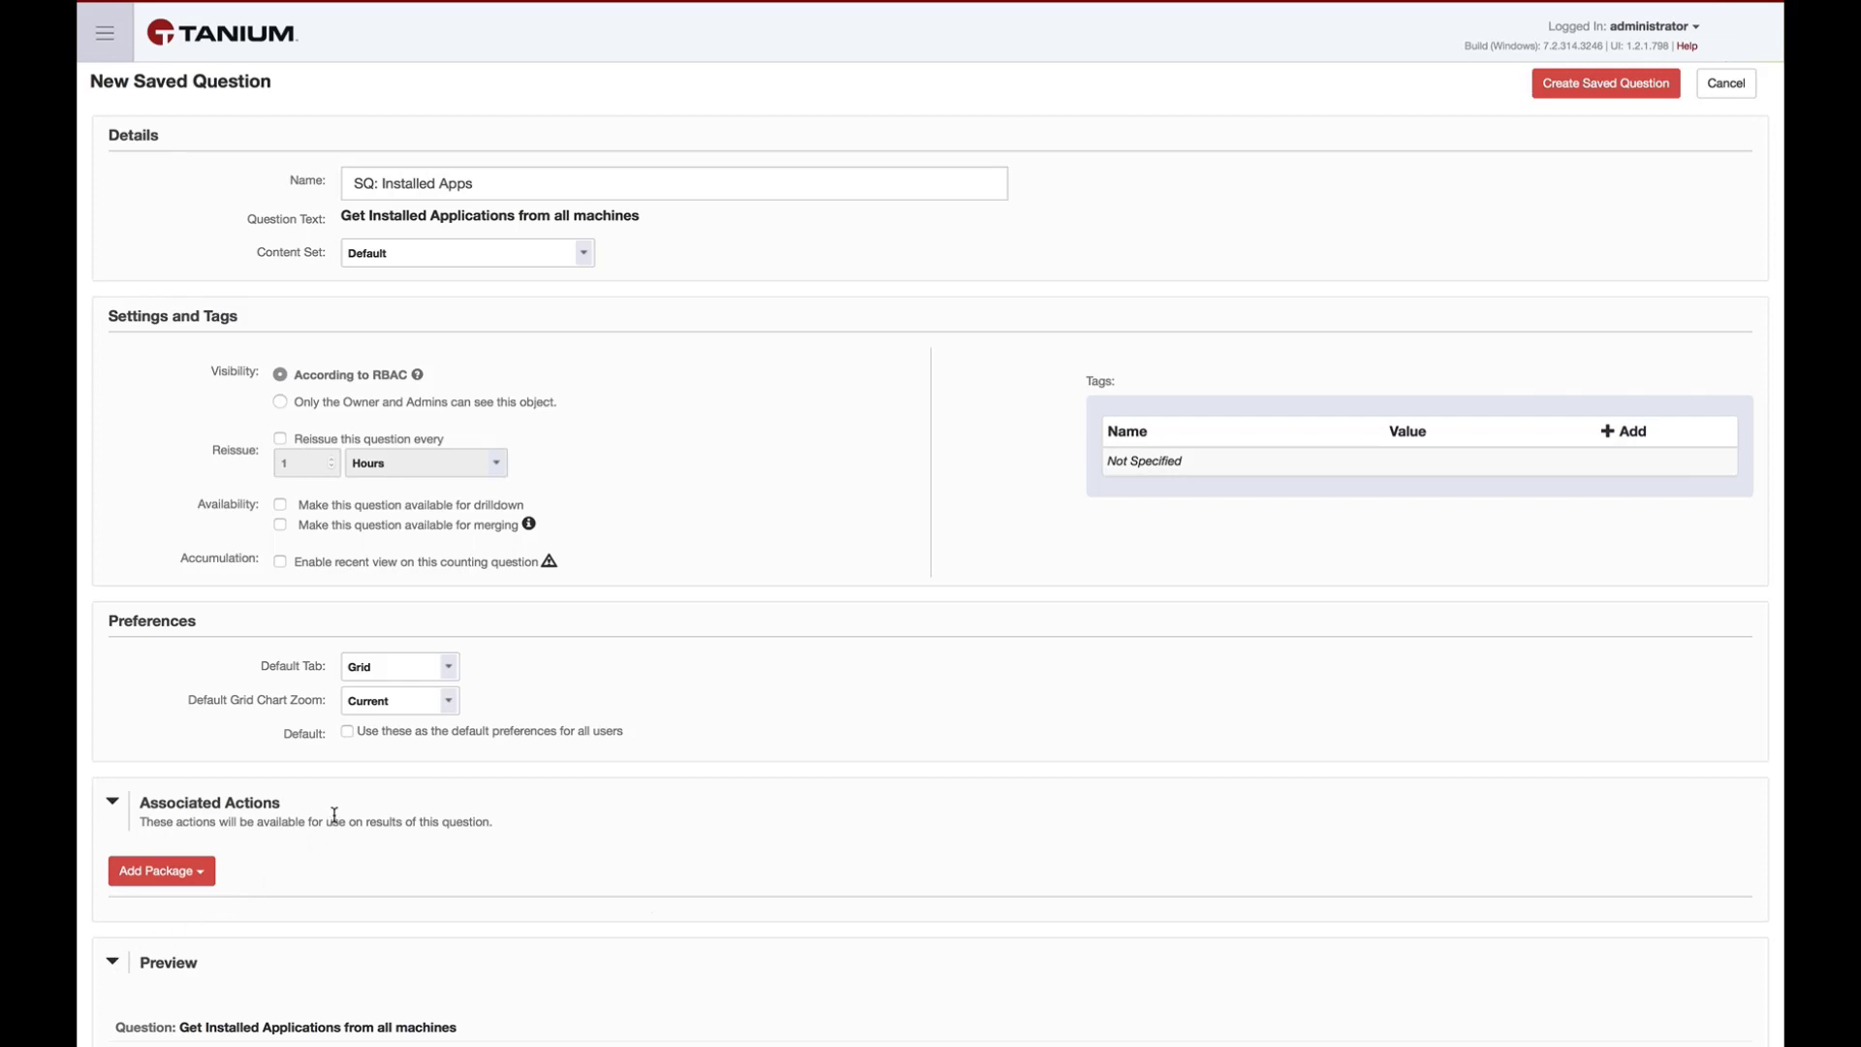
Step: Add the Custom Tagging - Add Tags package under Associated Actions
{"action": "left_click", "coordinate": [184, 870]}
{"action": "scroll", "coordinate": [376, 813], "scroll_direction": "down", "scroll_amount": 5}
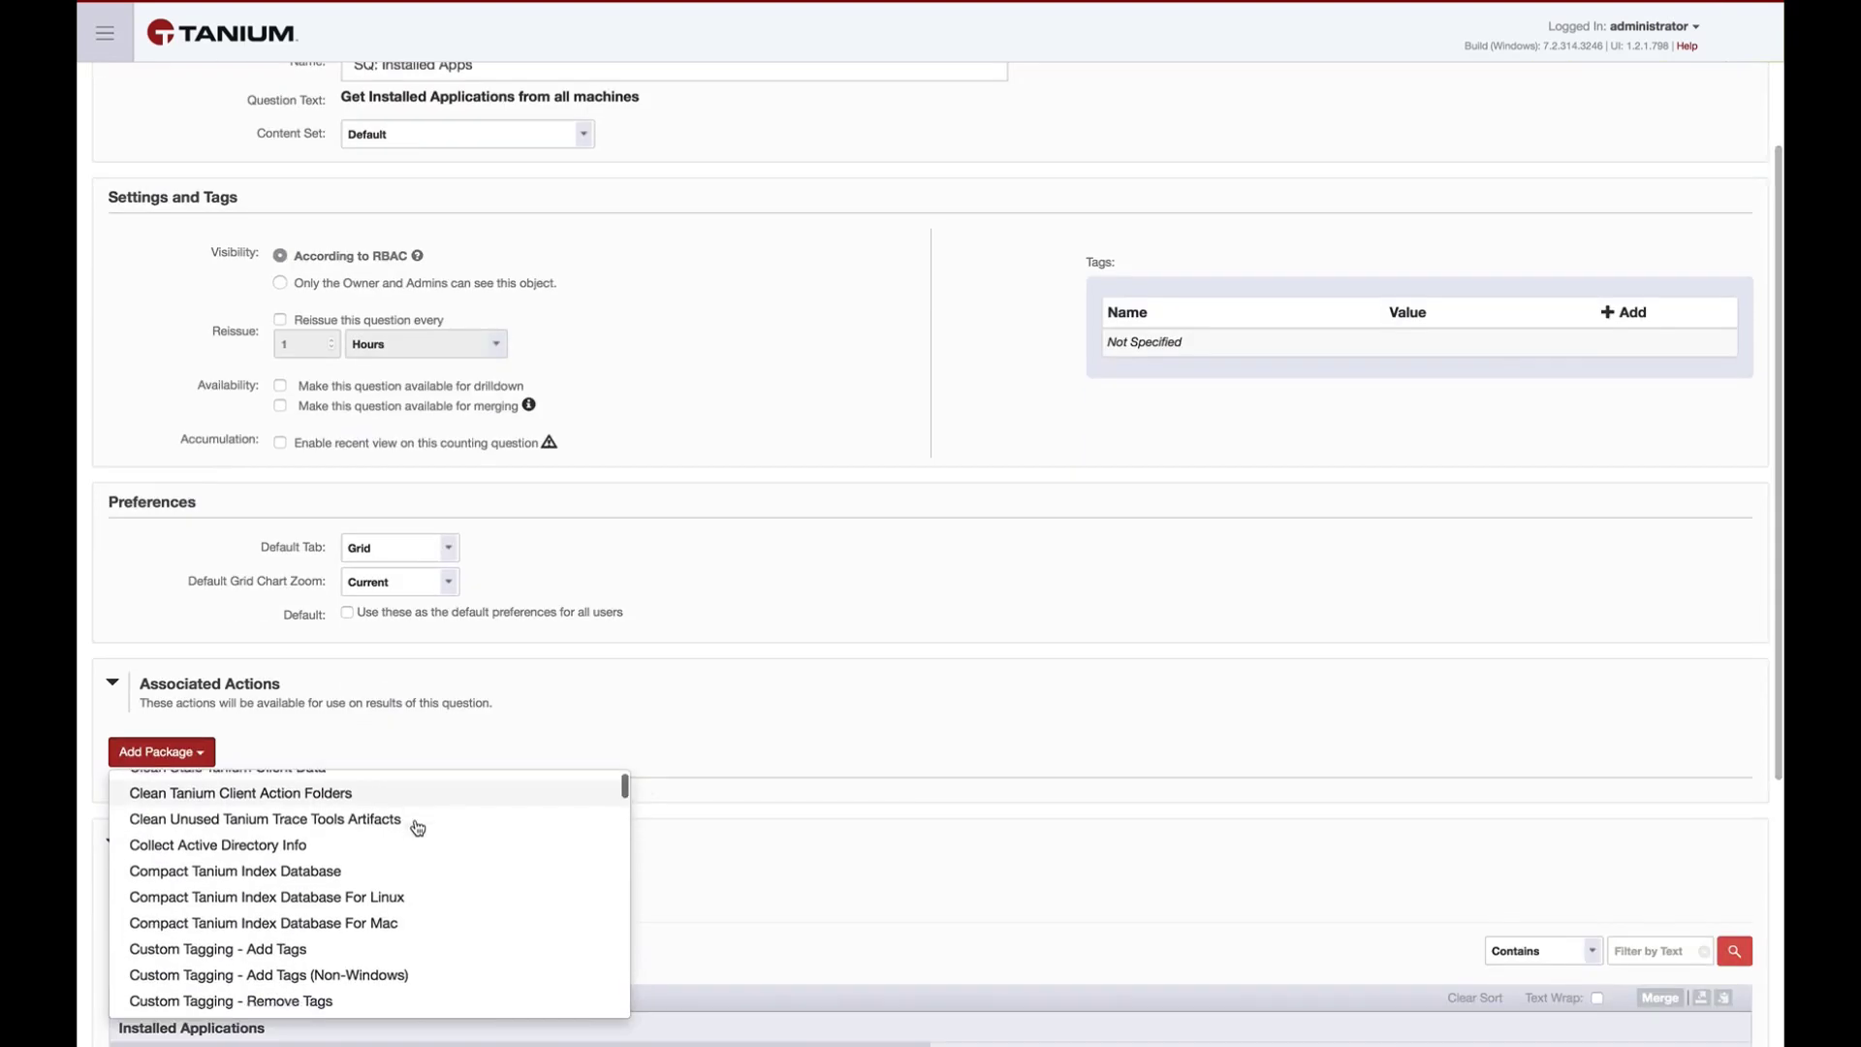
{"action": "left_click", "coordinate": [277, 923]}
{"action": "scroll", "coordinate": [572, 715], "scroll_direction": "down", "scroll_amount": 4}
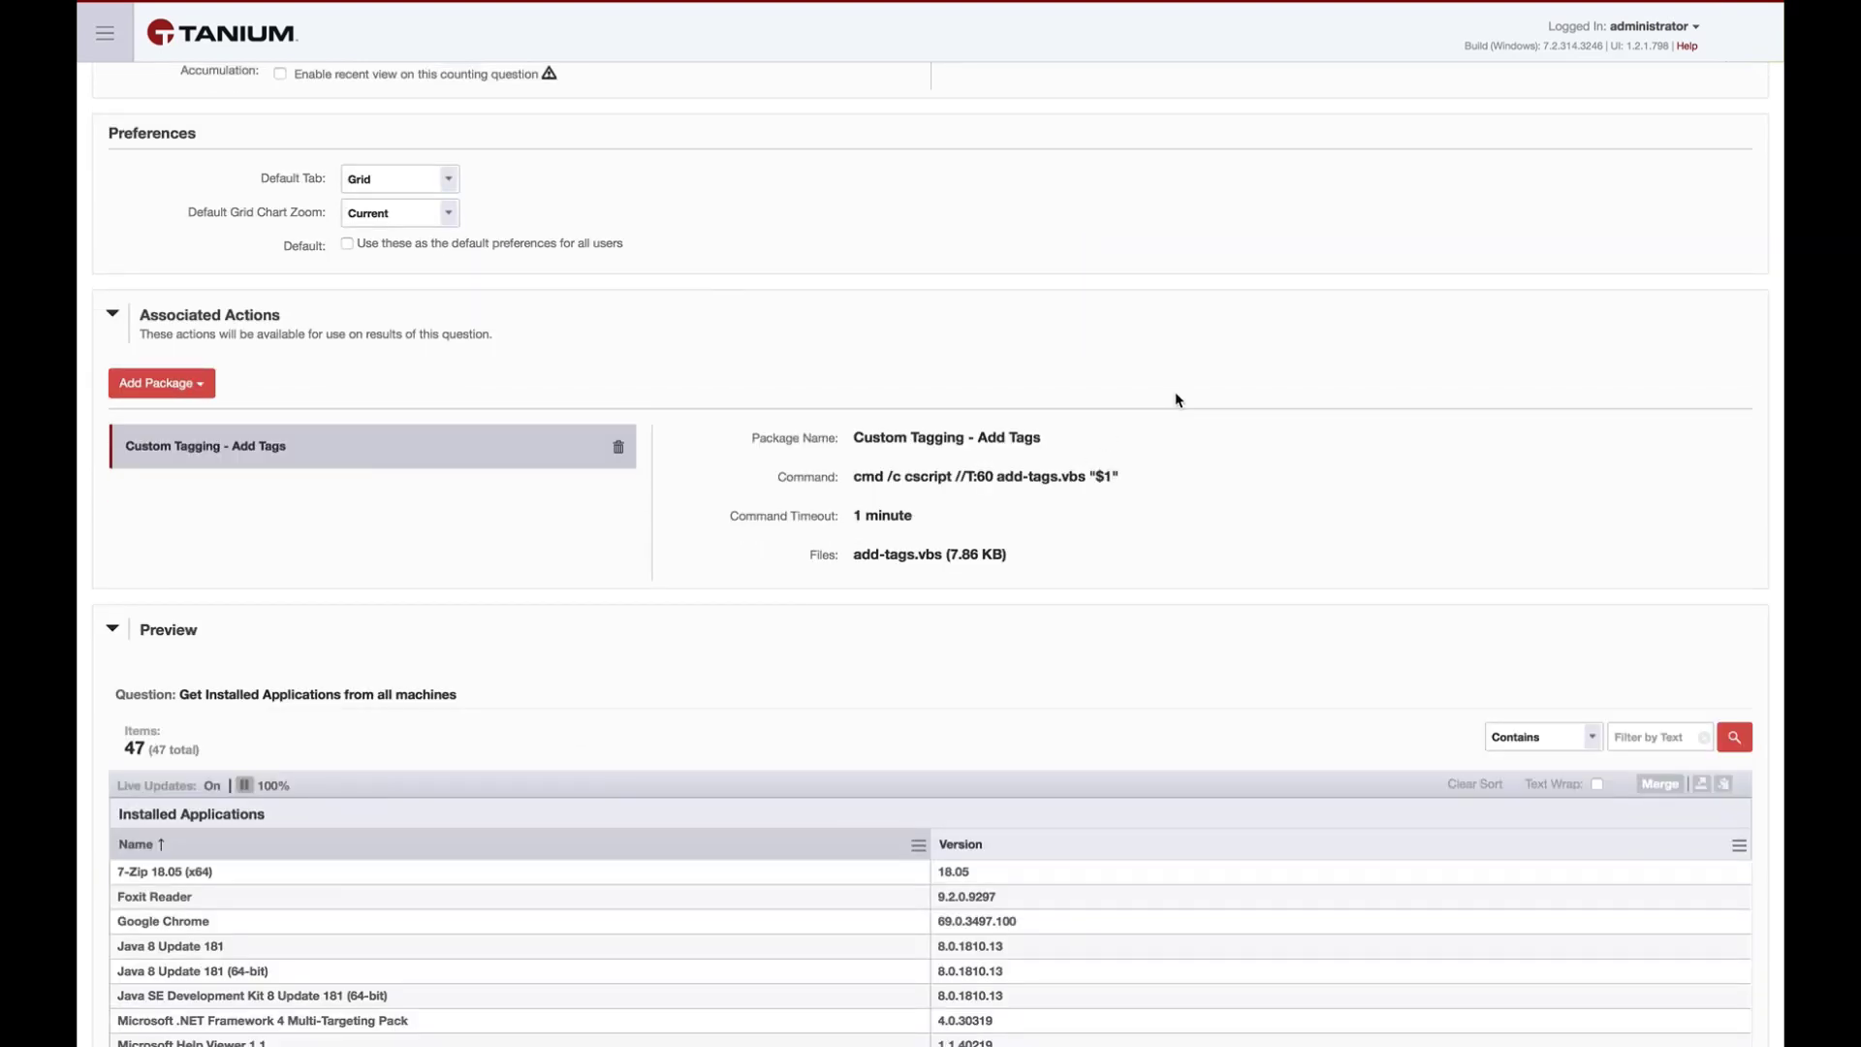
{"action": "scroll", "coordinate": [1218, 386], "scroll_direction": "down", "scroll_amount": 3}
Step: Create the saved question, confirm with the account password, and decline saving the password in the browser
{"action": "left_click", "coordinate": [1578, 1014]}
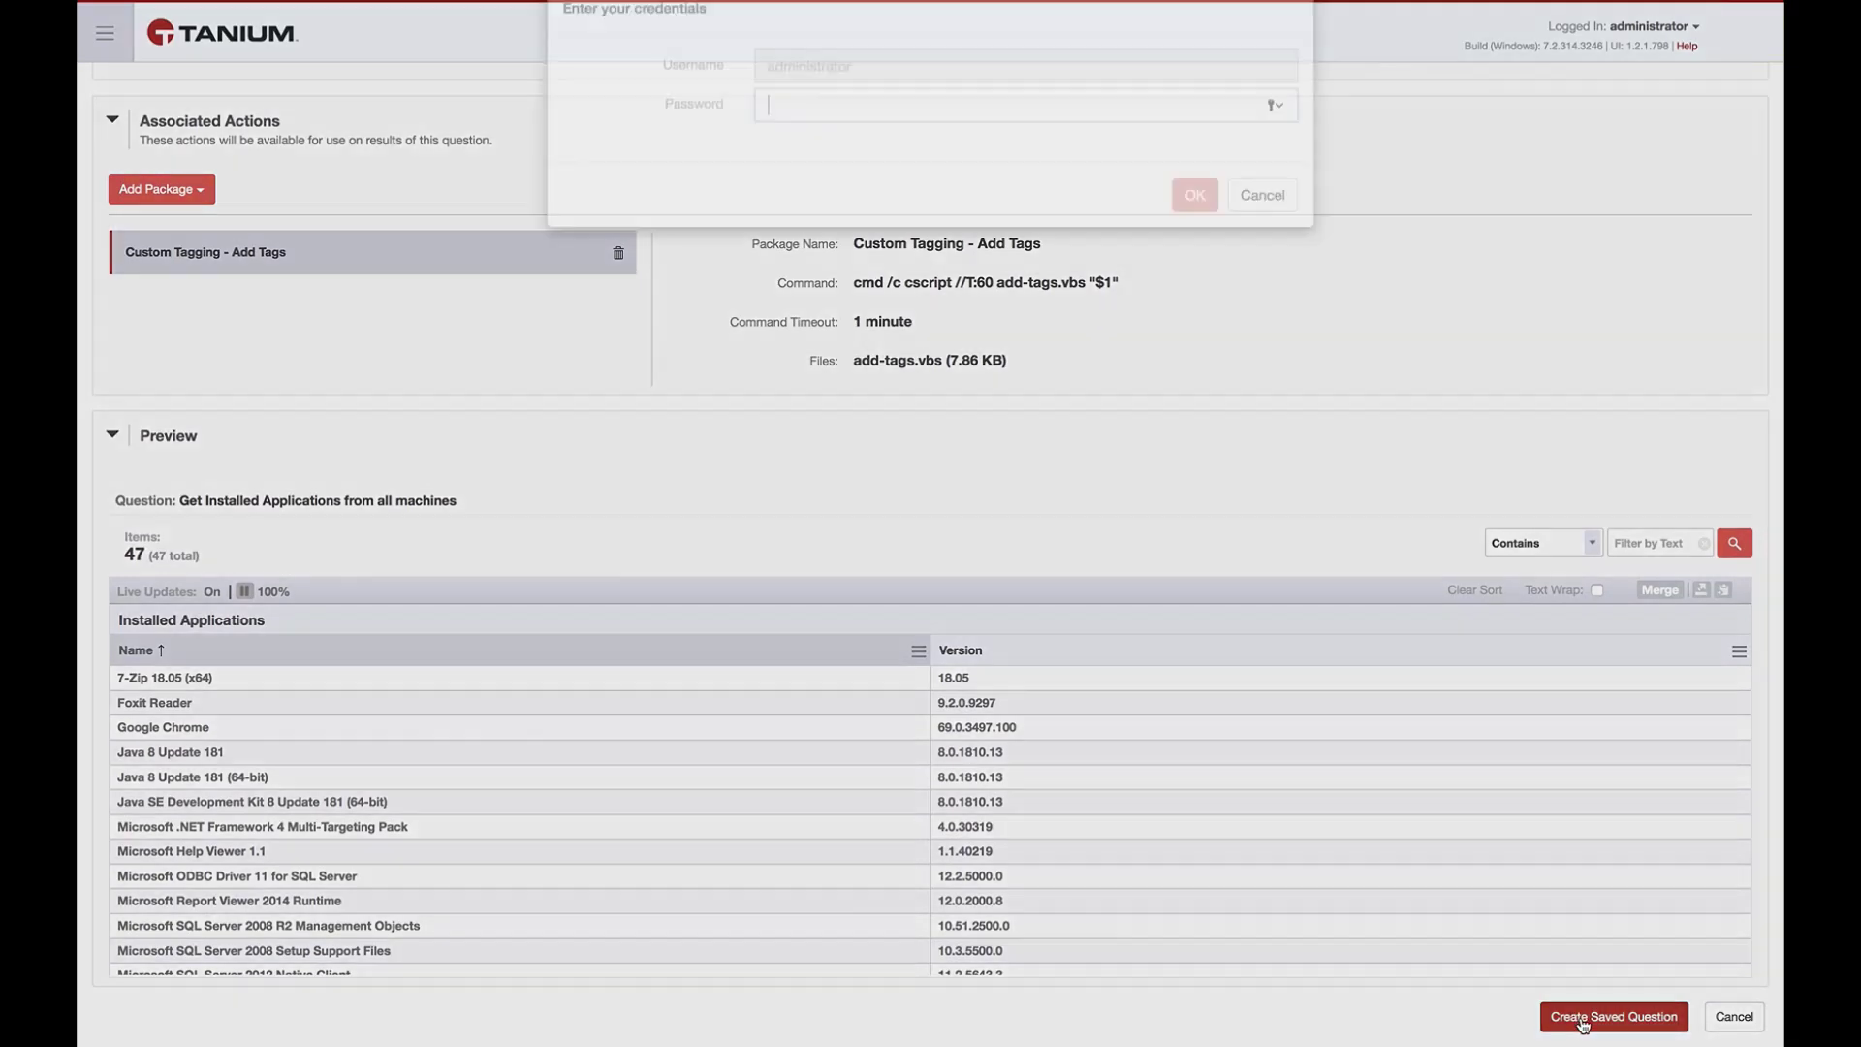
{"action": "type", "text": "•••••••••"}
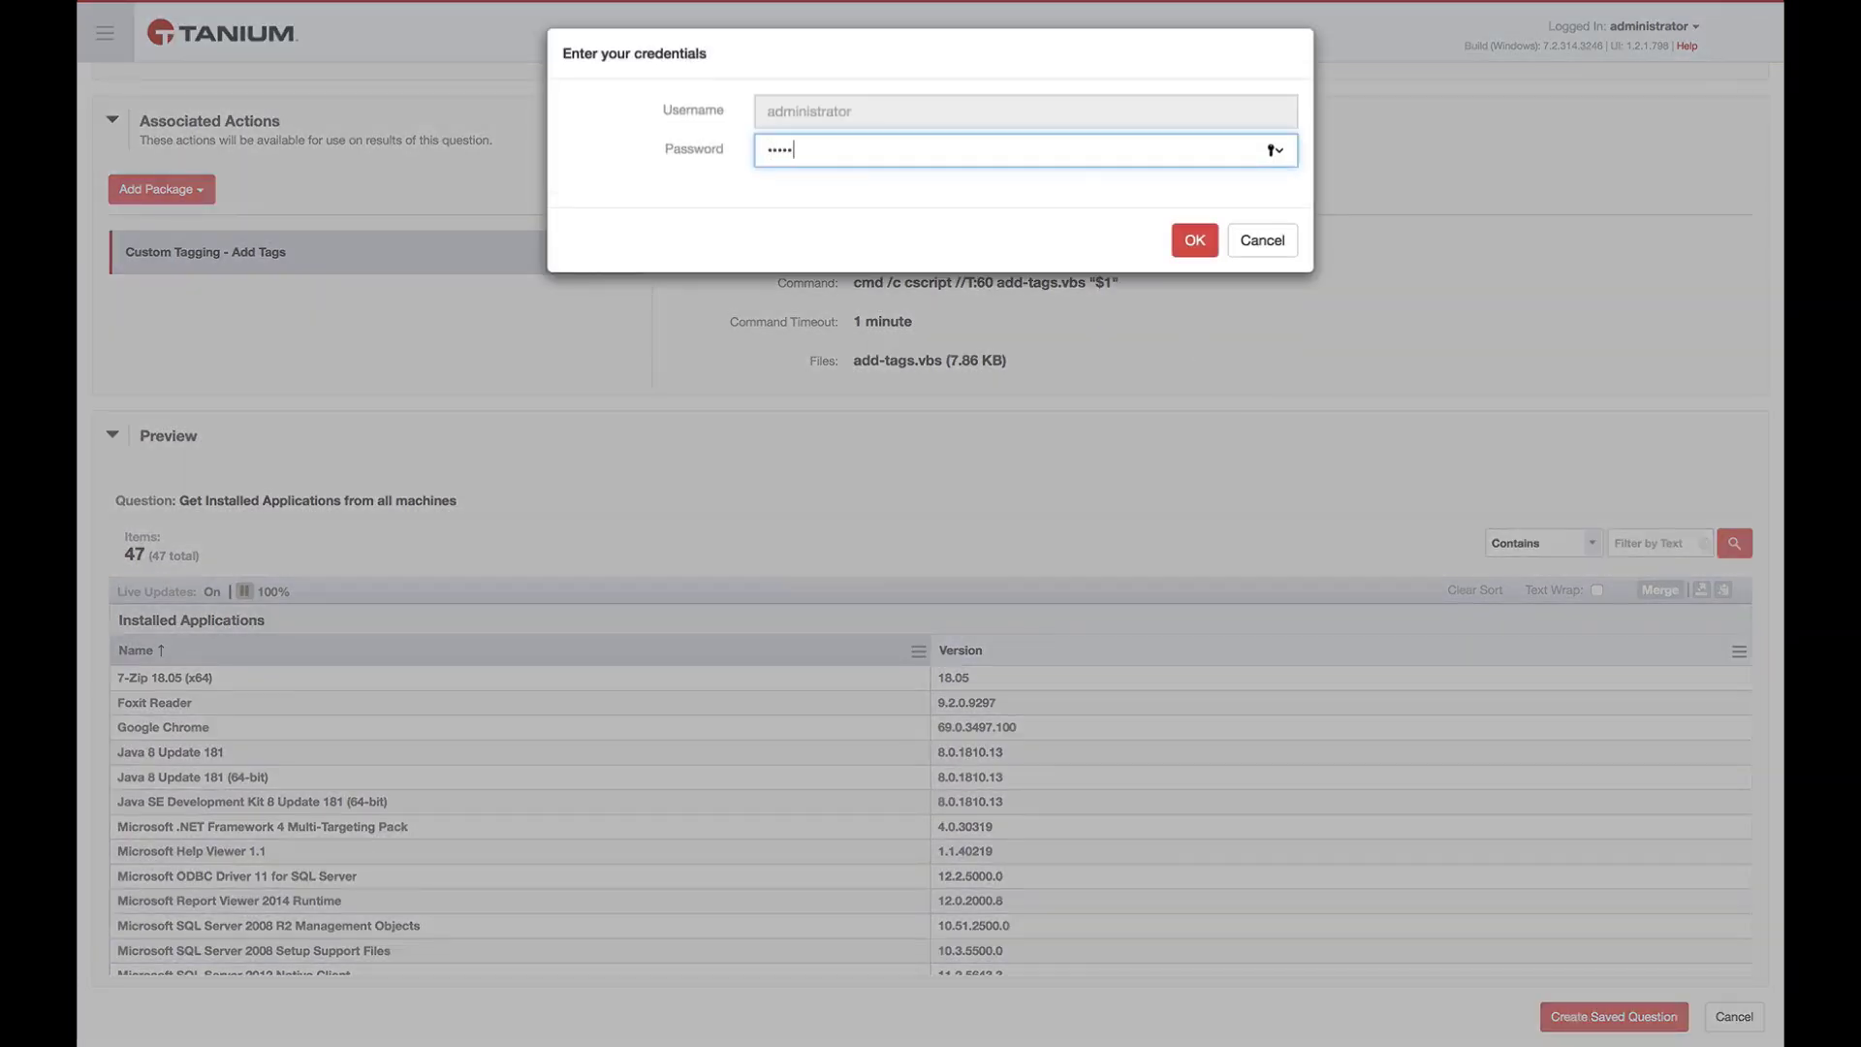
{"action": "key", "text": "Return"}
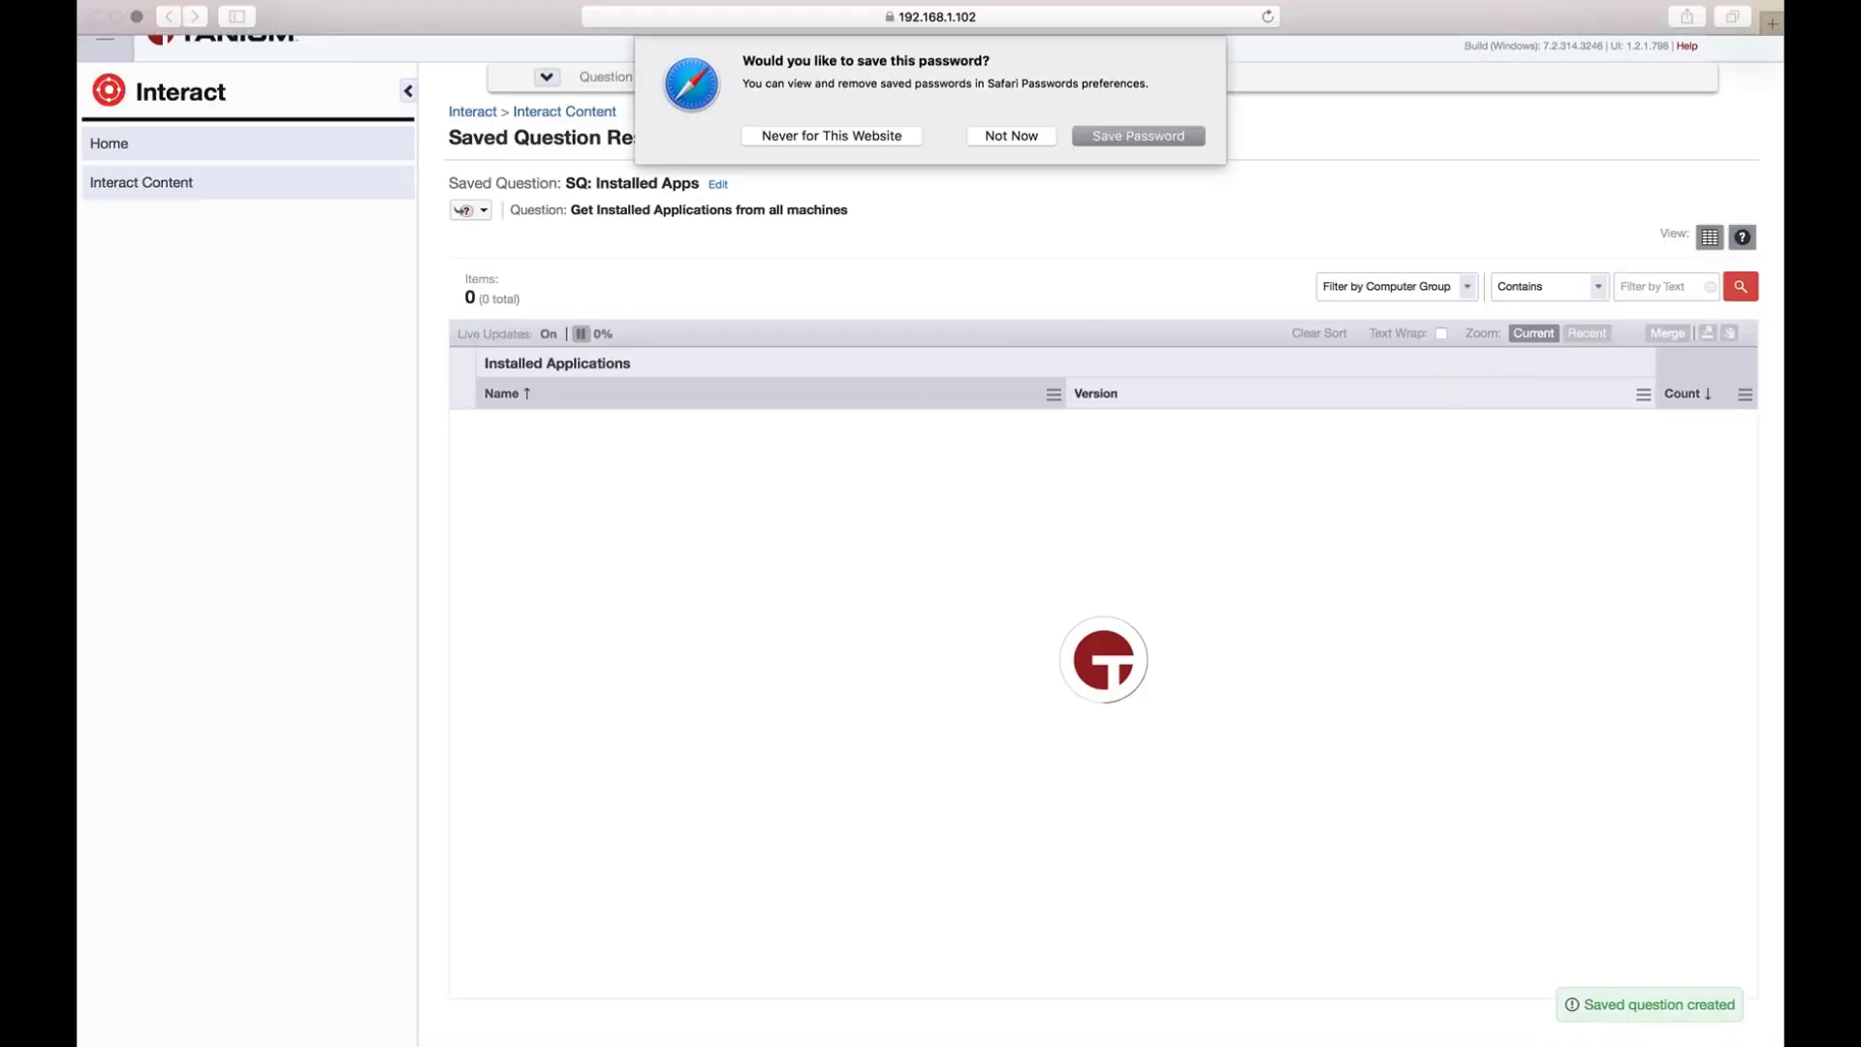
{"action": "left_click", "coordinate": [915, 136]}
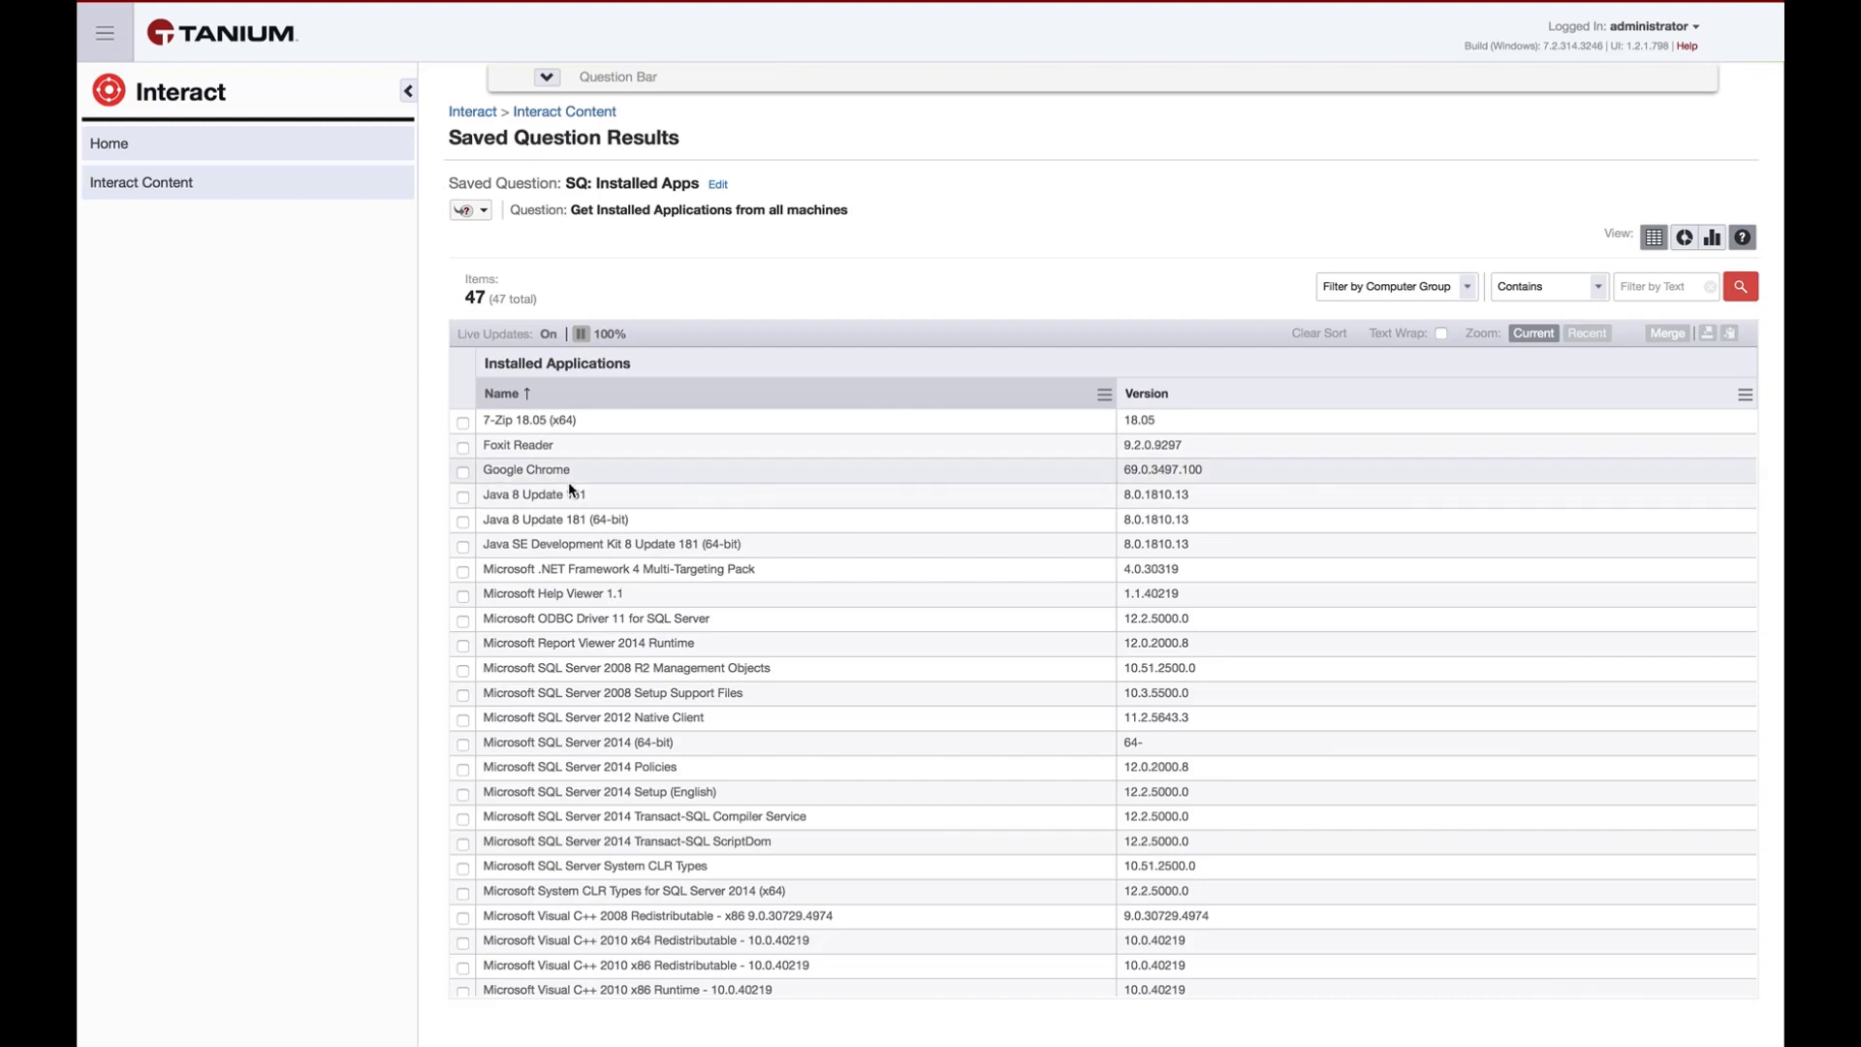
Step: Start deploying Custom Tagging - Add Tags to the Google Chrome machines, retyping the package name
{"action": "left_click", "coordinate": [463, 473]}
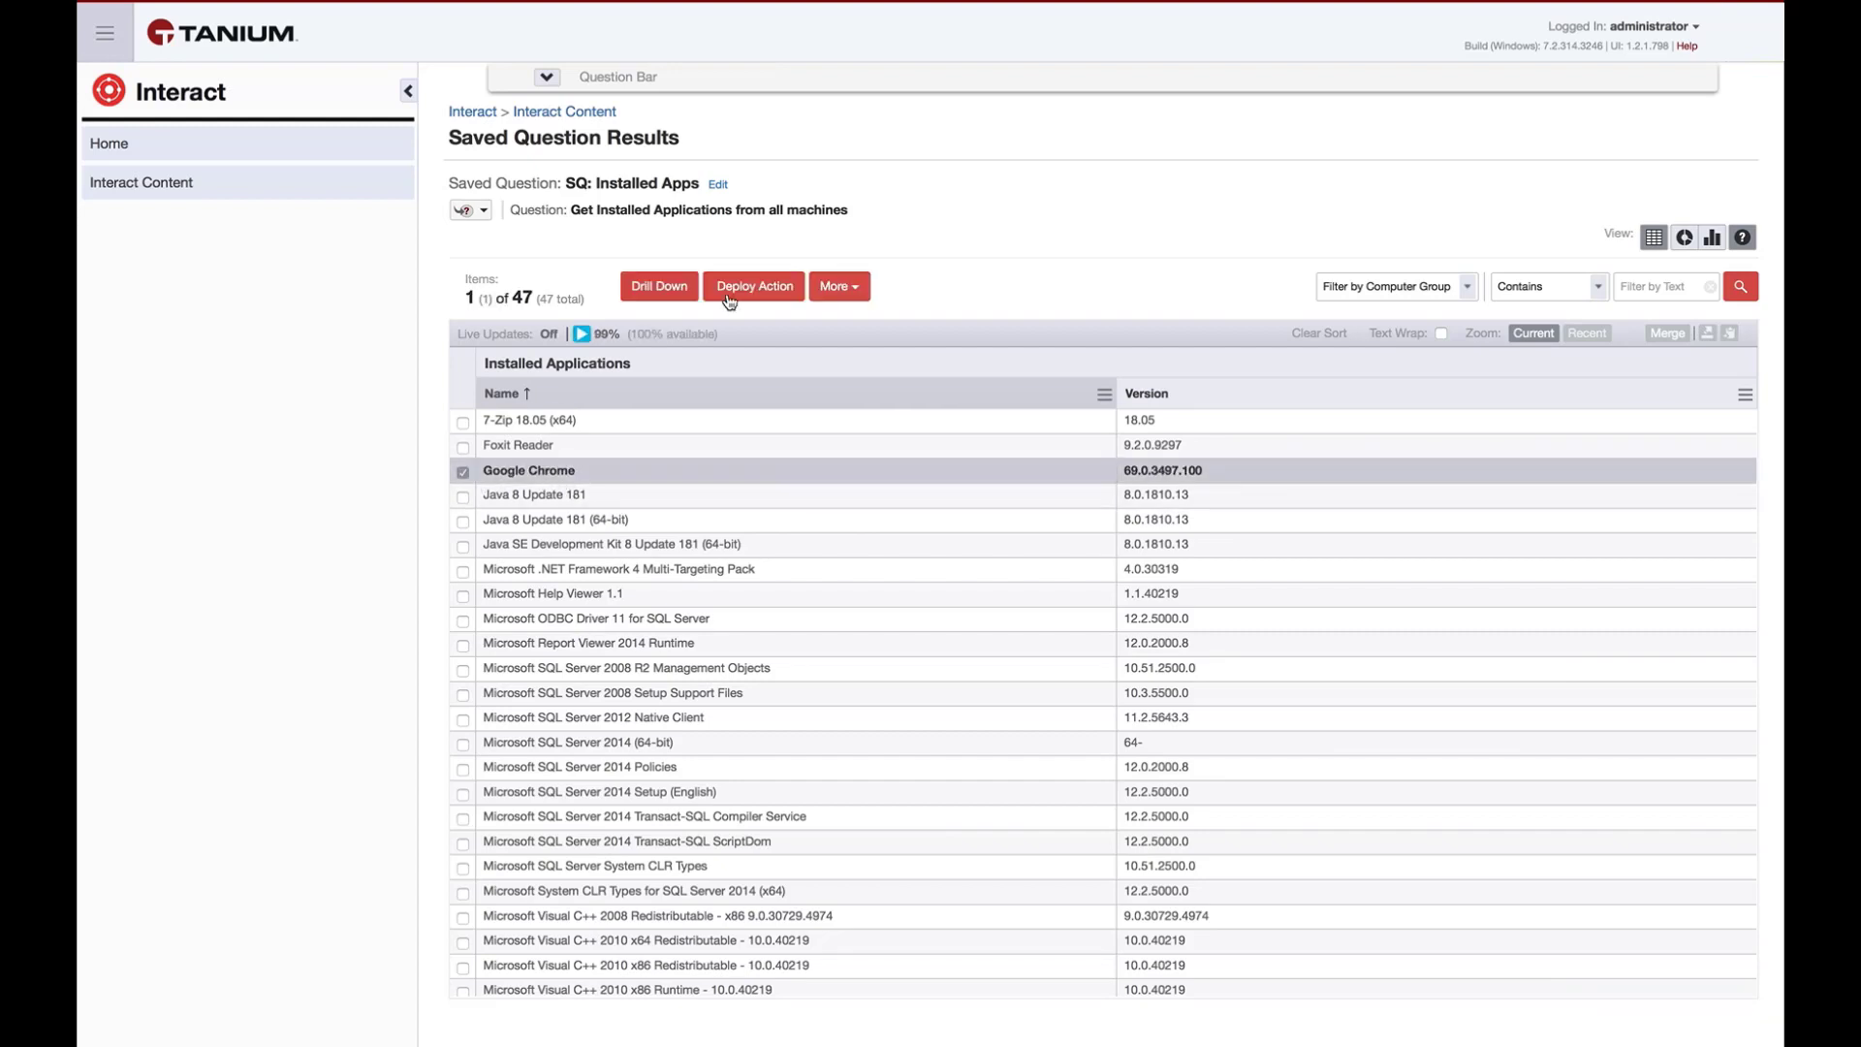
{"action": "left_click", "coordinate": [755, 291]}
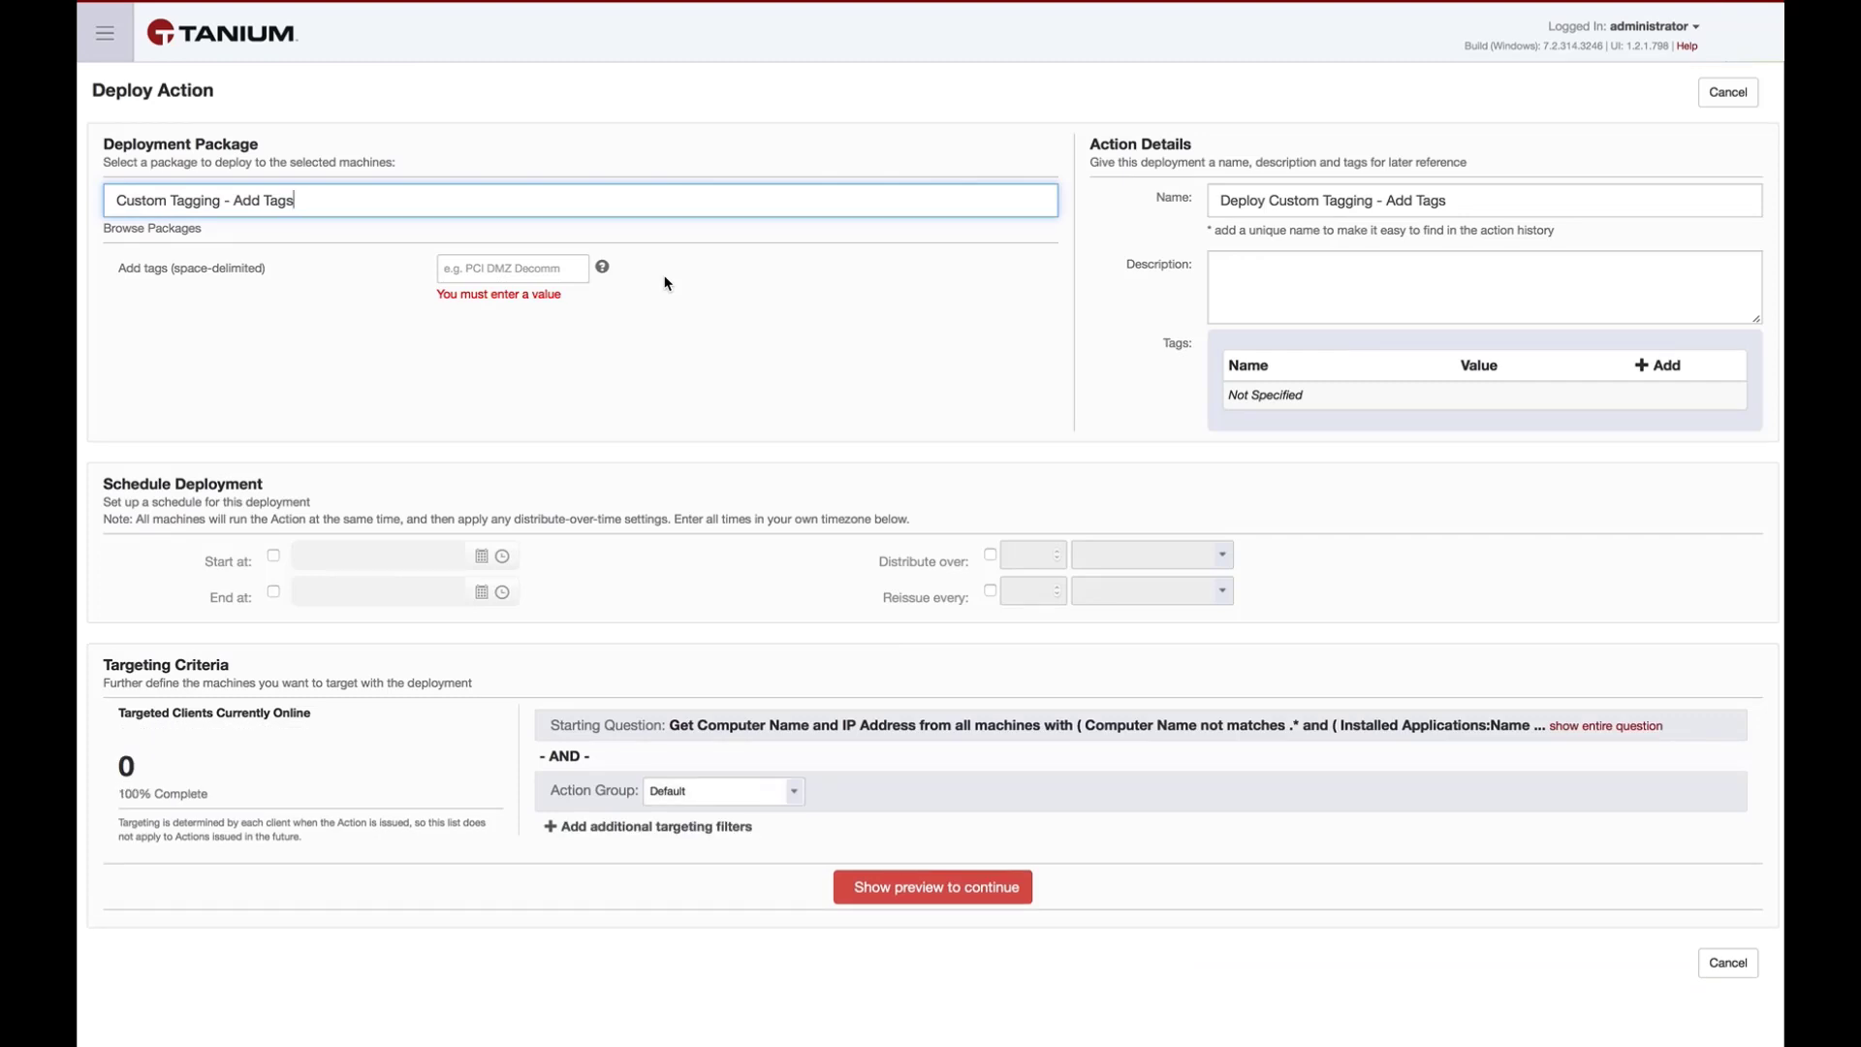
{"action": "triple_click", "coordinate": [387, 202]}
{"action": "key", "text": "BackSpace"}
{"action": "type", "text": "cus"}
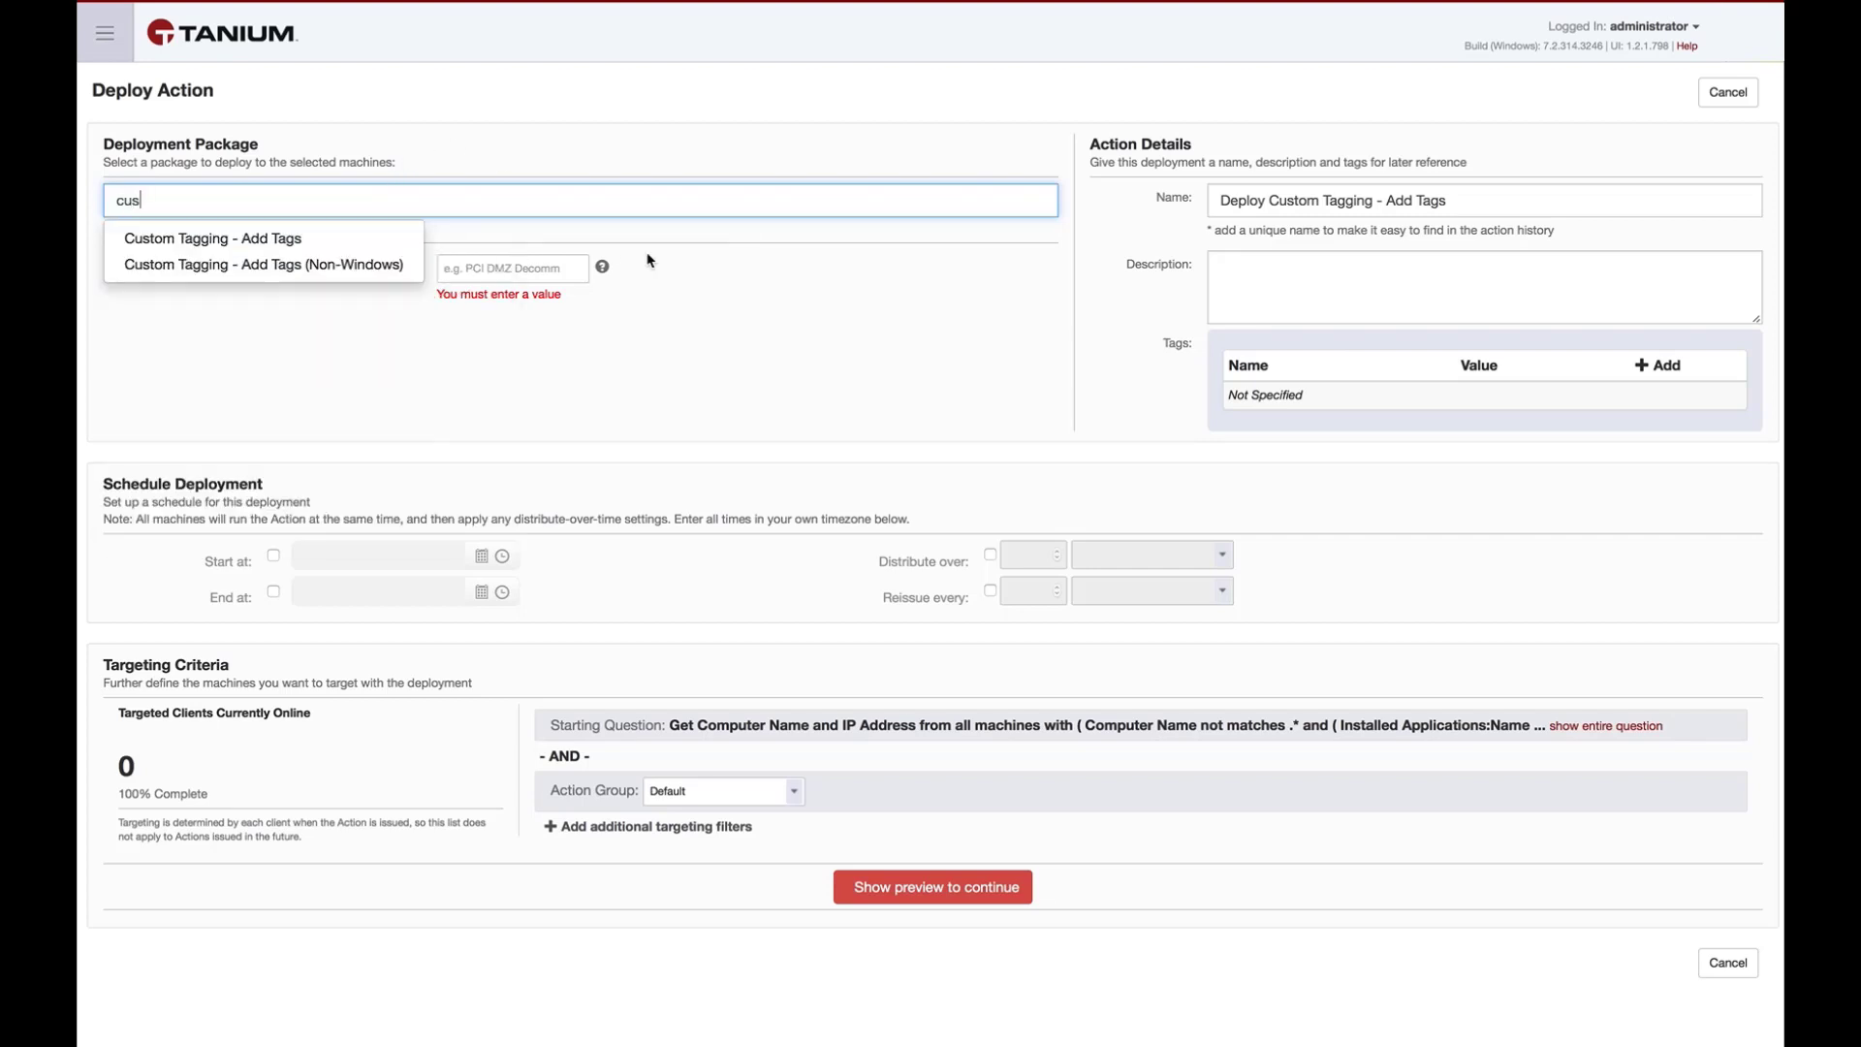
{"action": "left_click", "coordinate": [754, 413]}
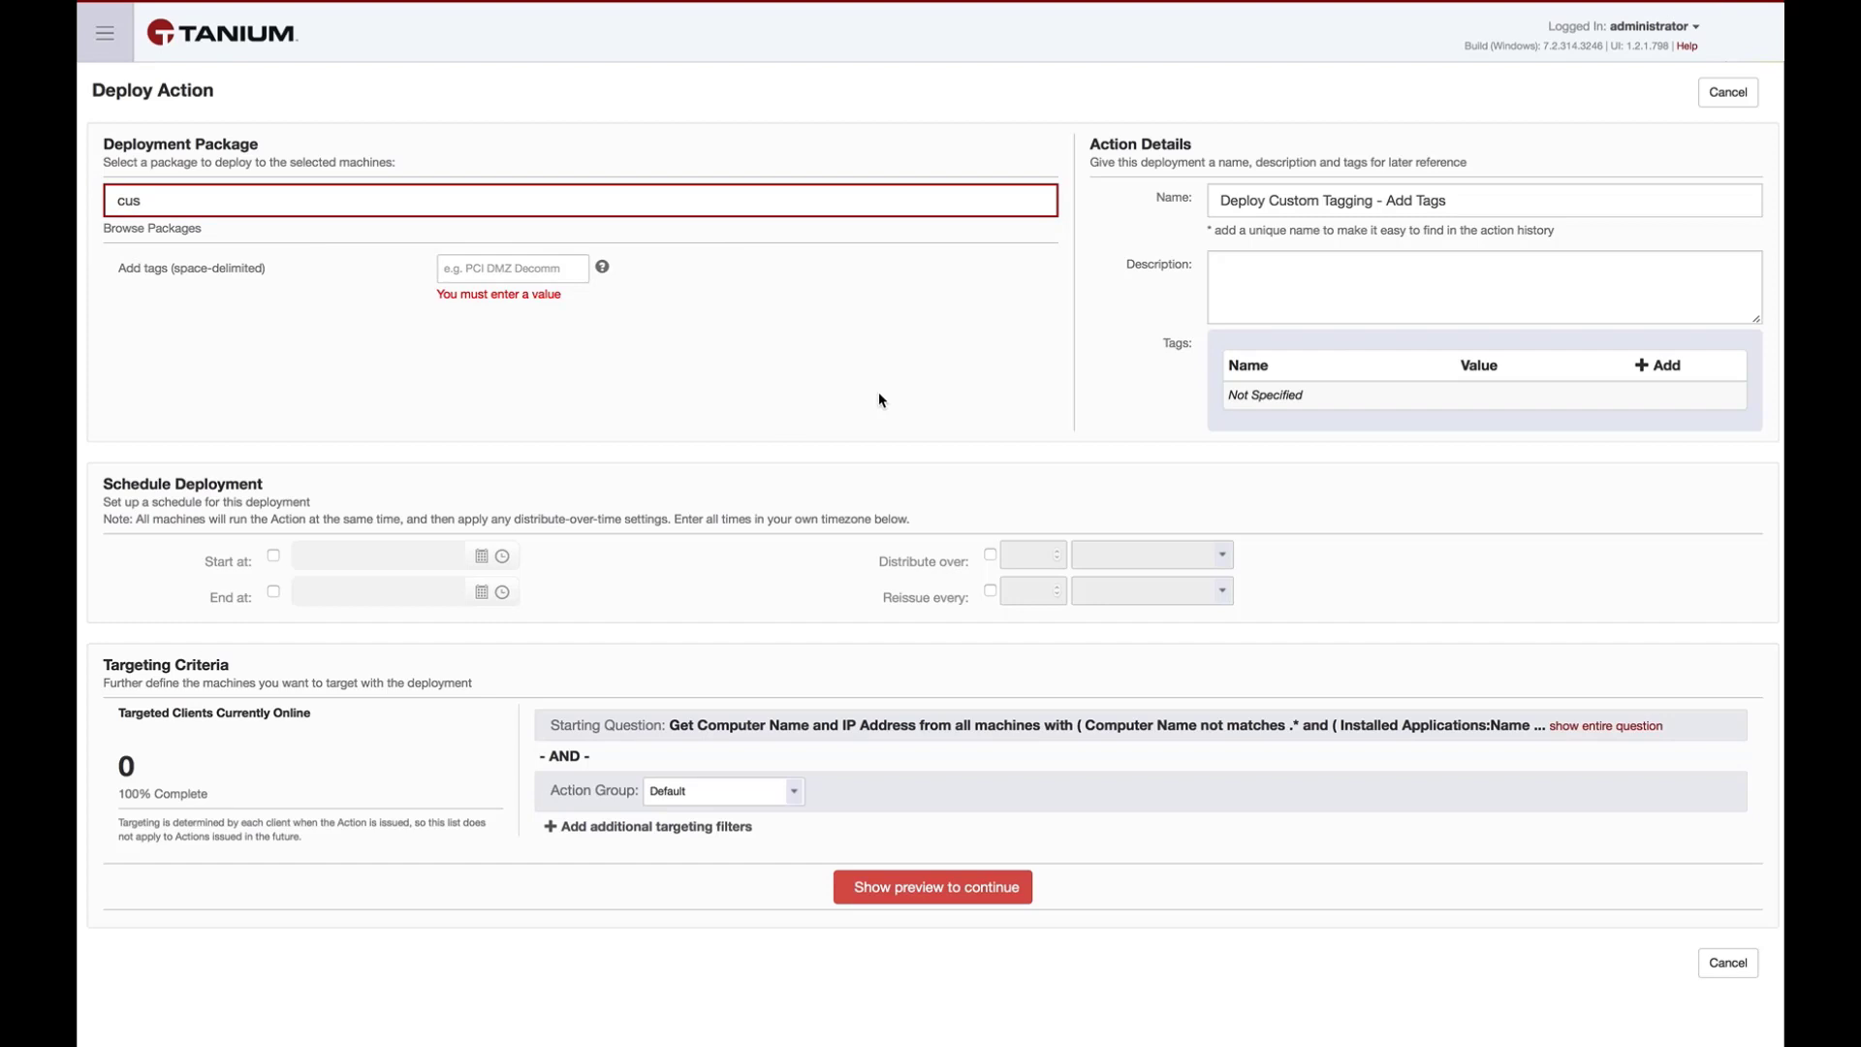
Step: Cancel the deployment, go to Interact Content, and filter saved questions by 'SQ:'
{"action": "left_click", "coordinate": [1727, 93]}
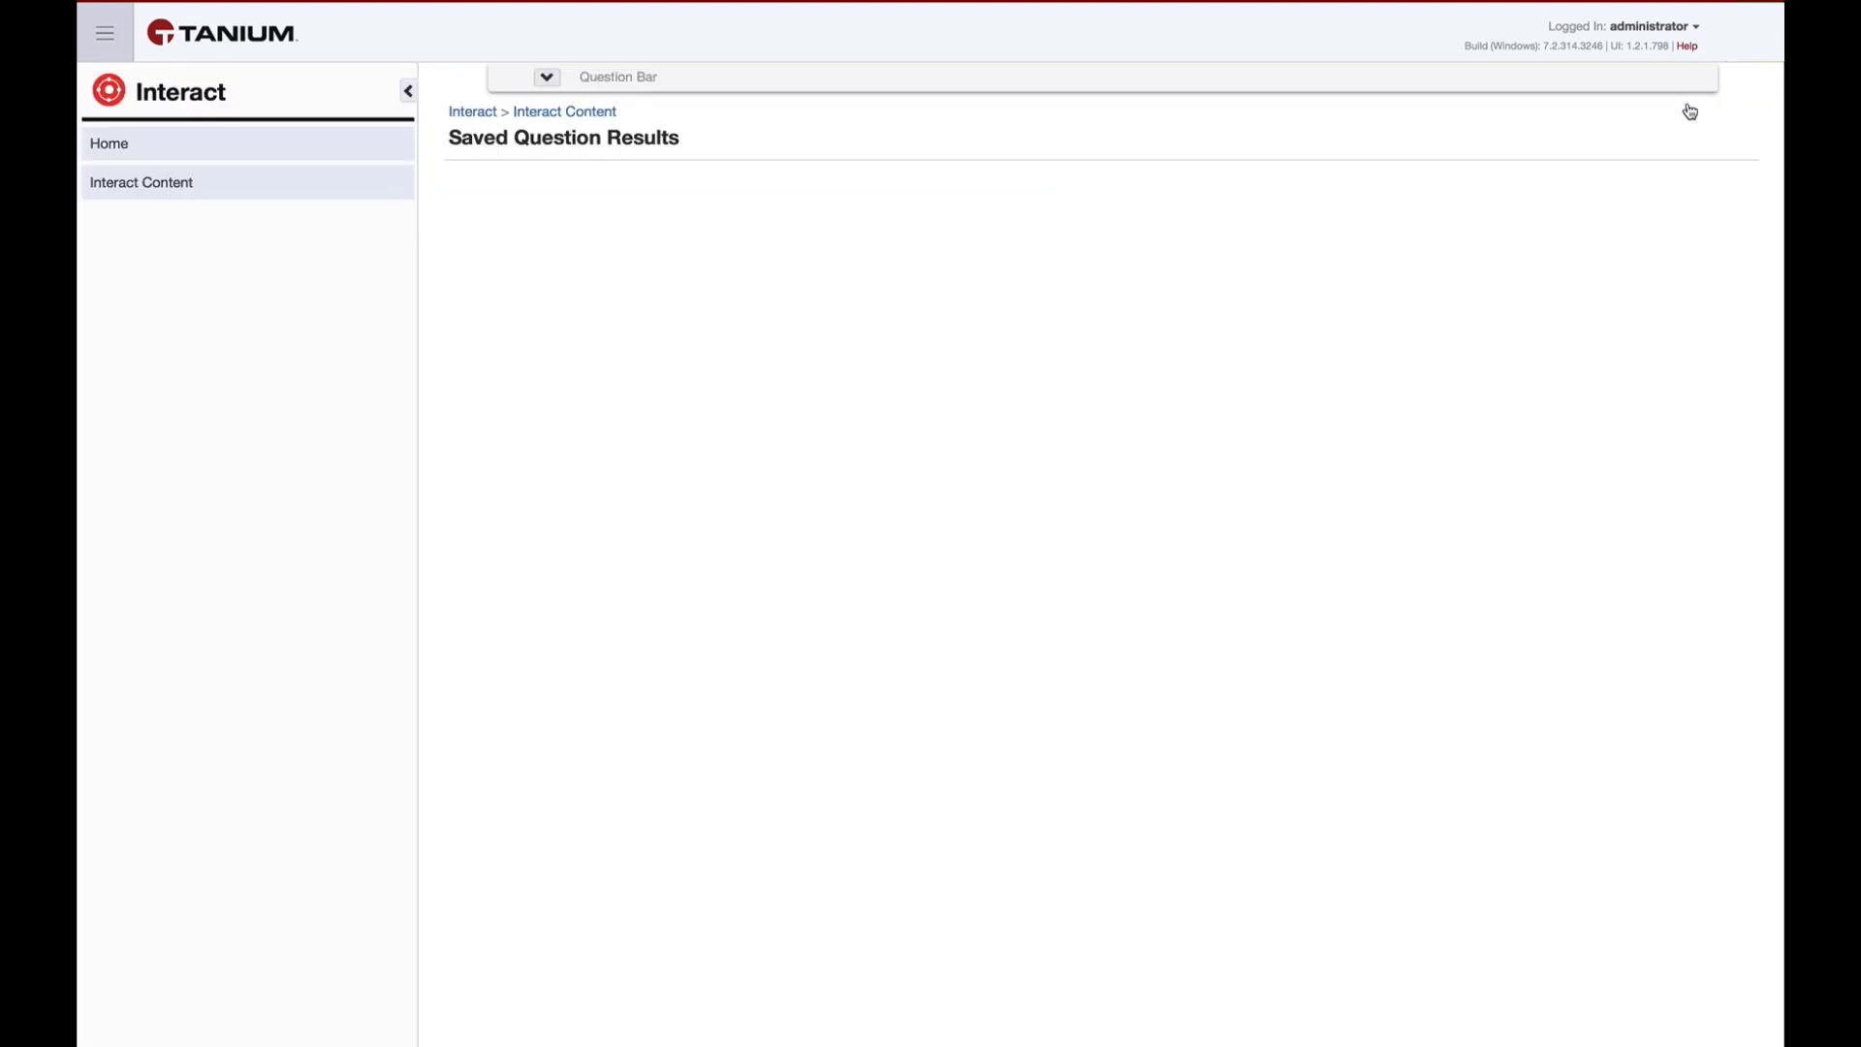
{"action": "left_click", "coordinate": [229, 184]}
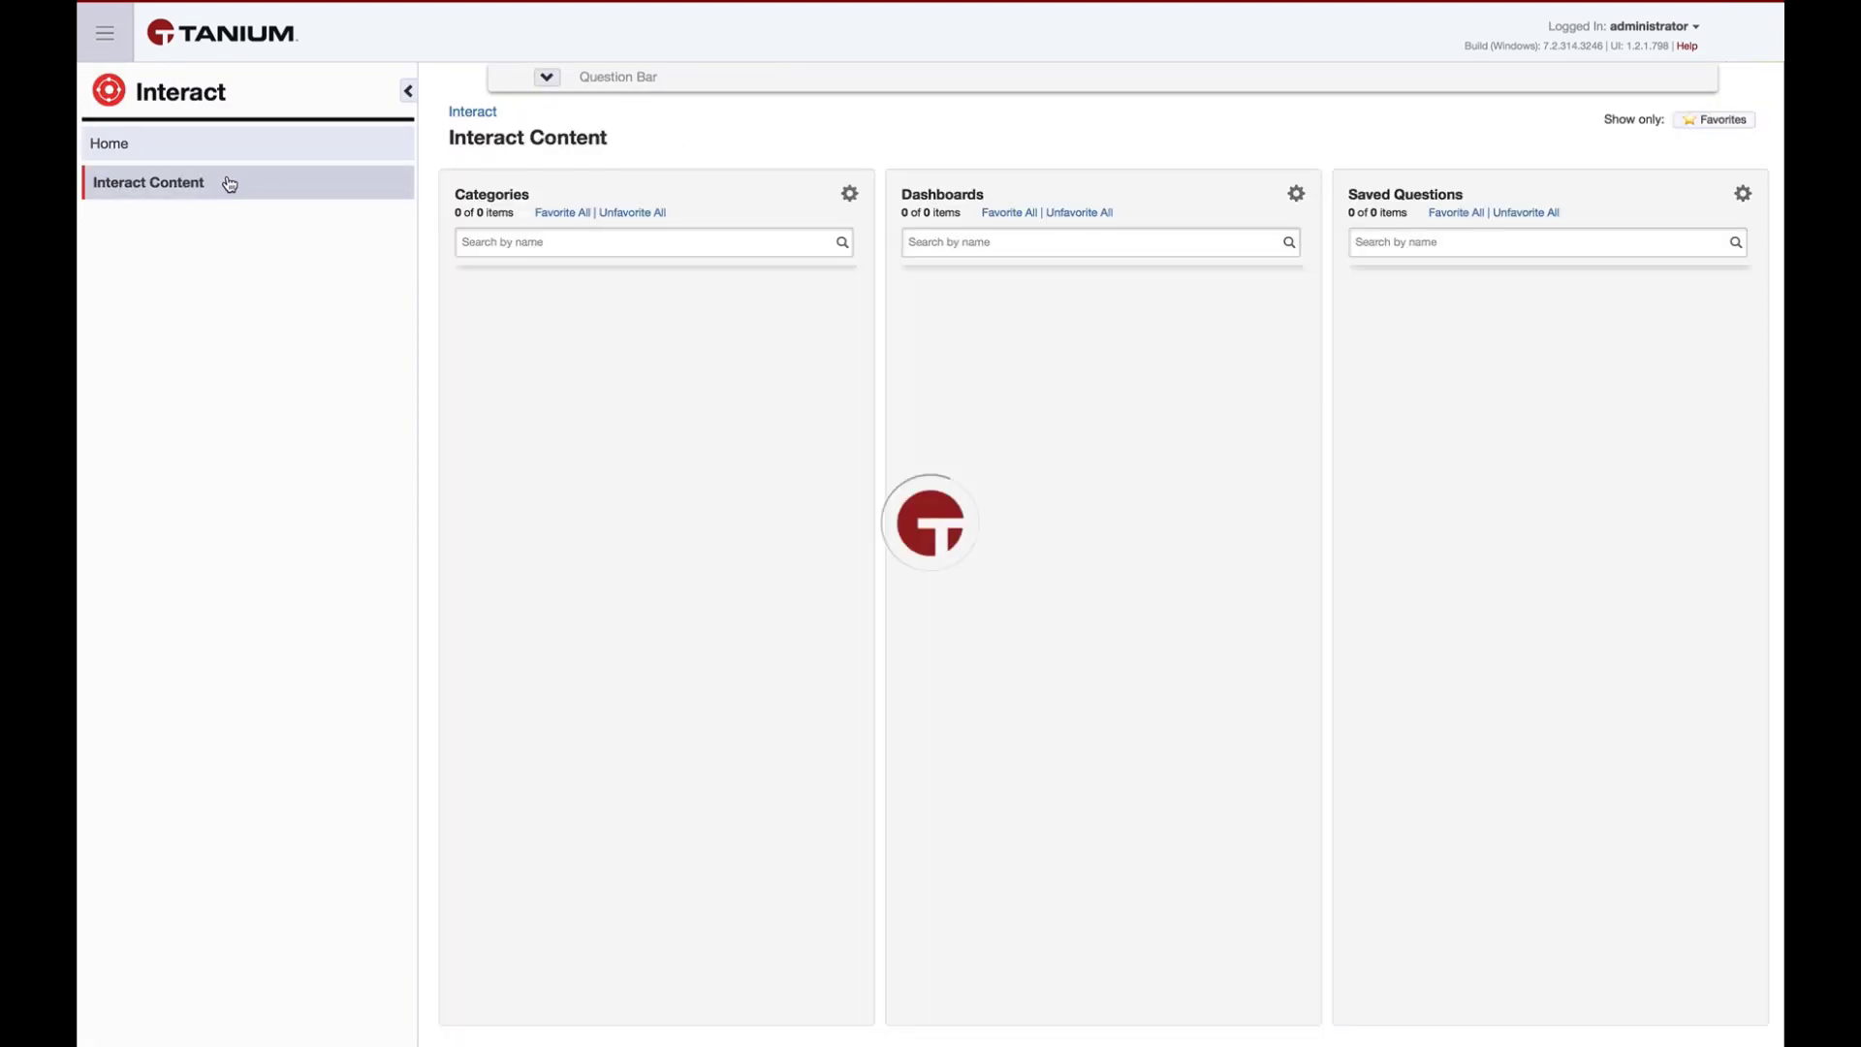
{"action": "scroll", "coordinate": [1522, 390], "scroll_direction": "down", "scroll_amount": 3}
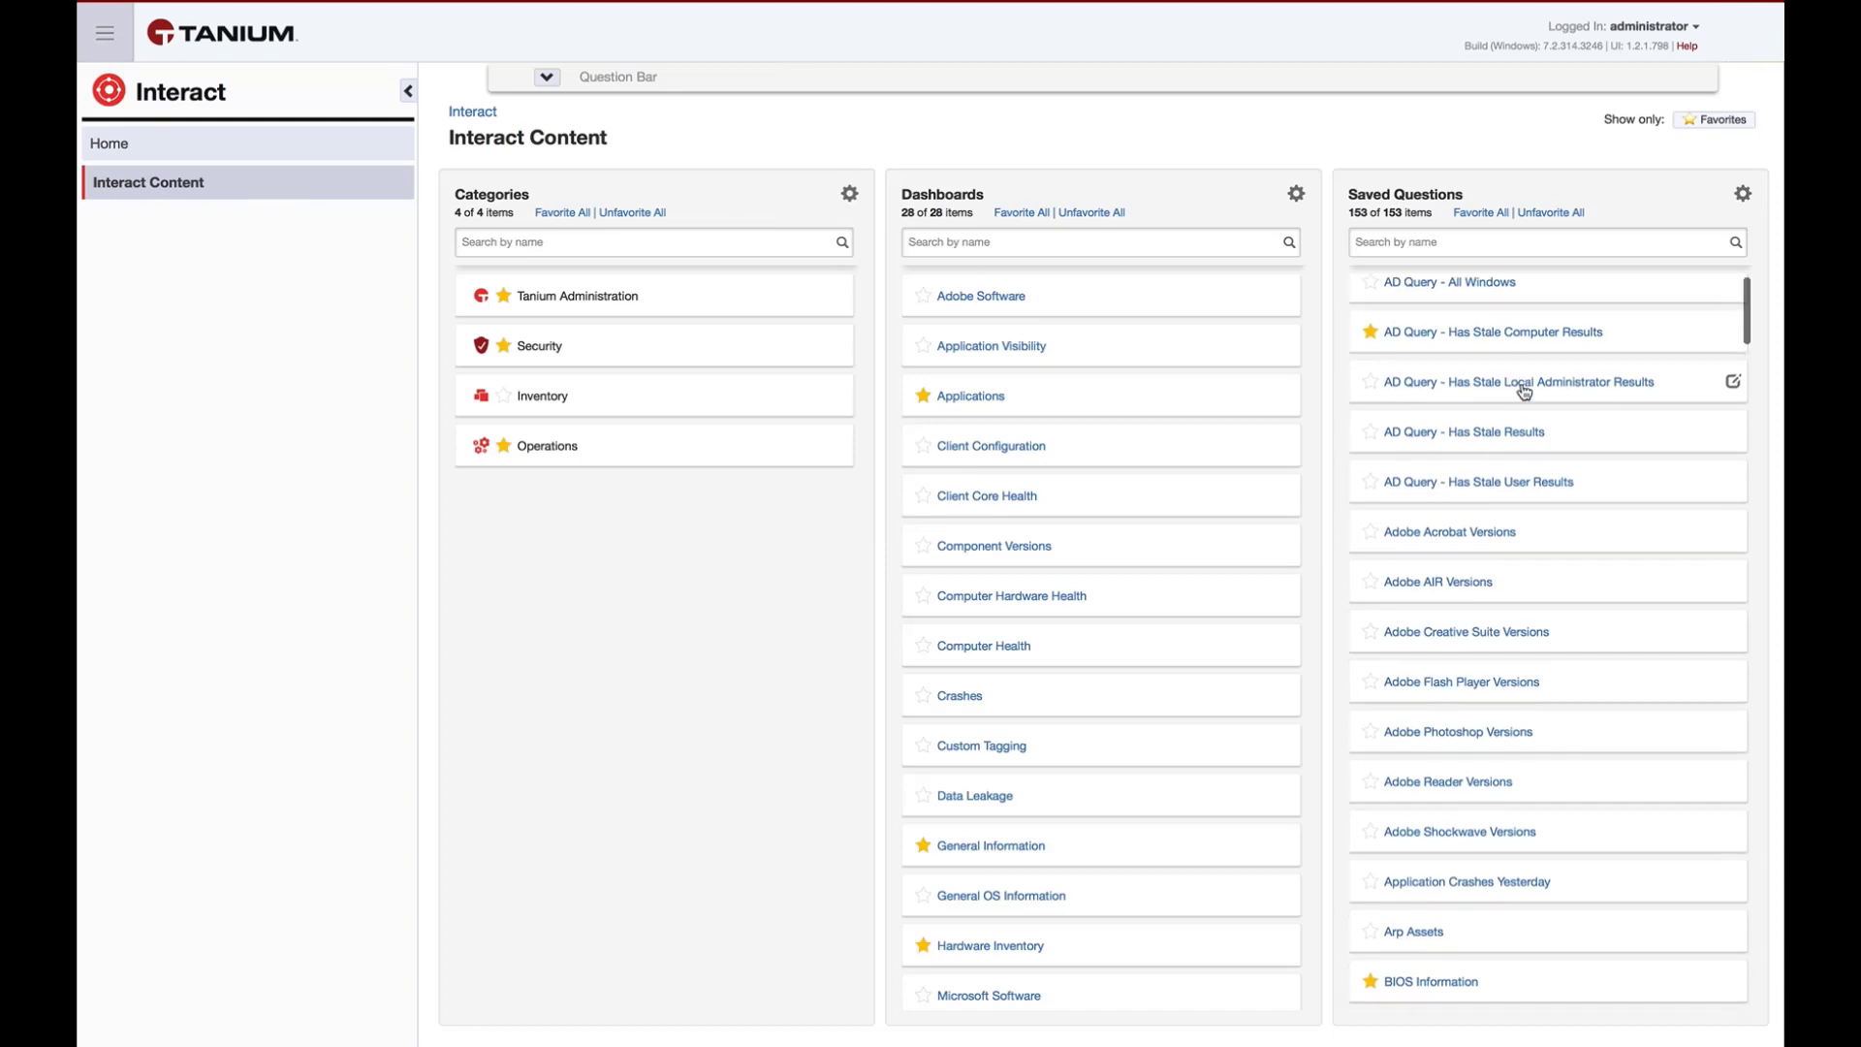
{"action": "scroll", "coordinate": [1524, 391], "scroll_direction": "up", "scroll_amount": 3}
{"action": "left_click", "coordinate": [1480, 244]}
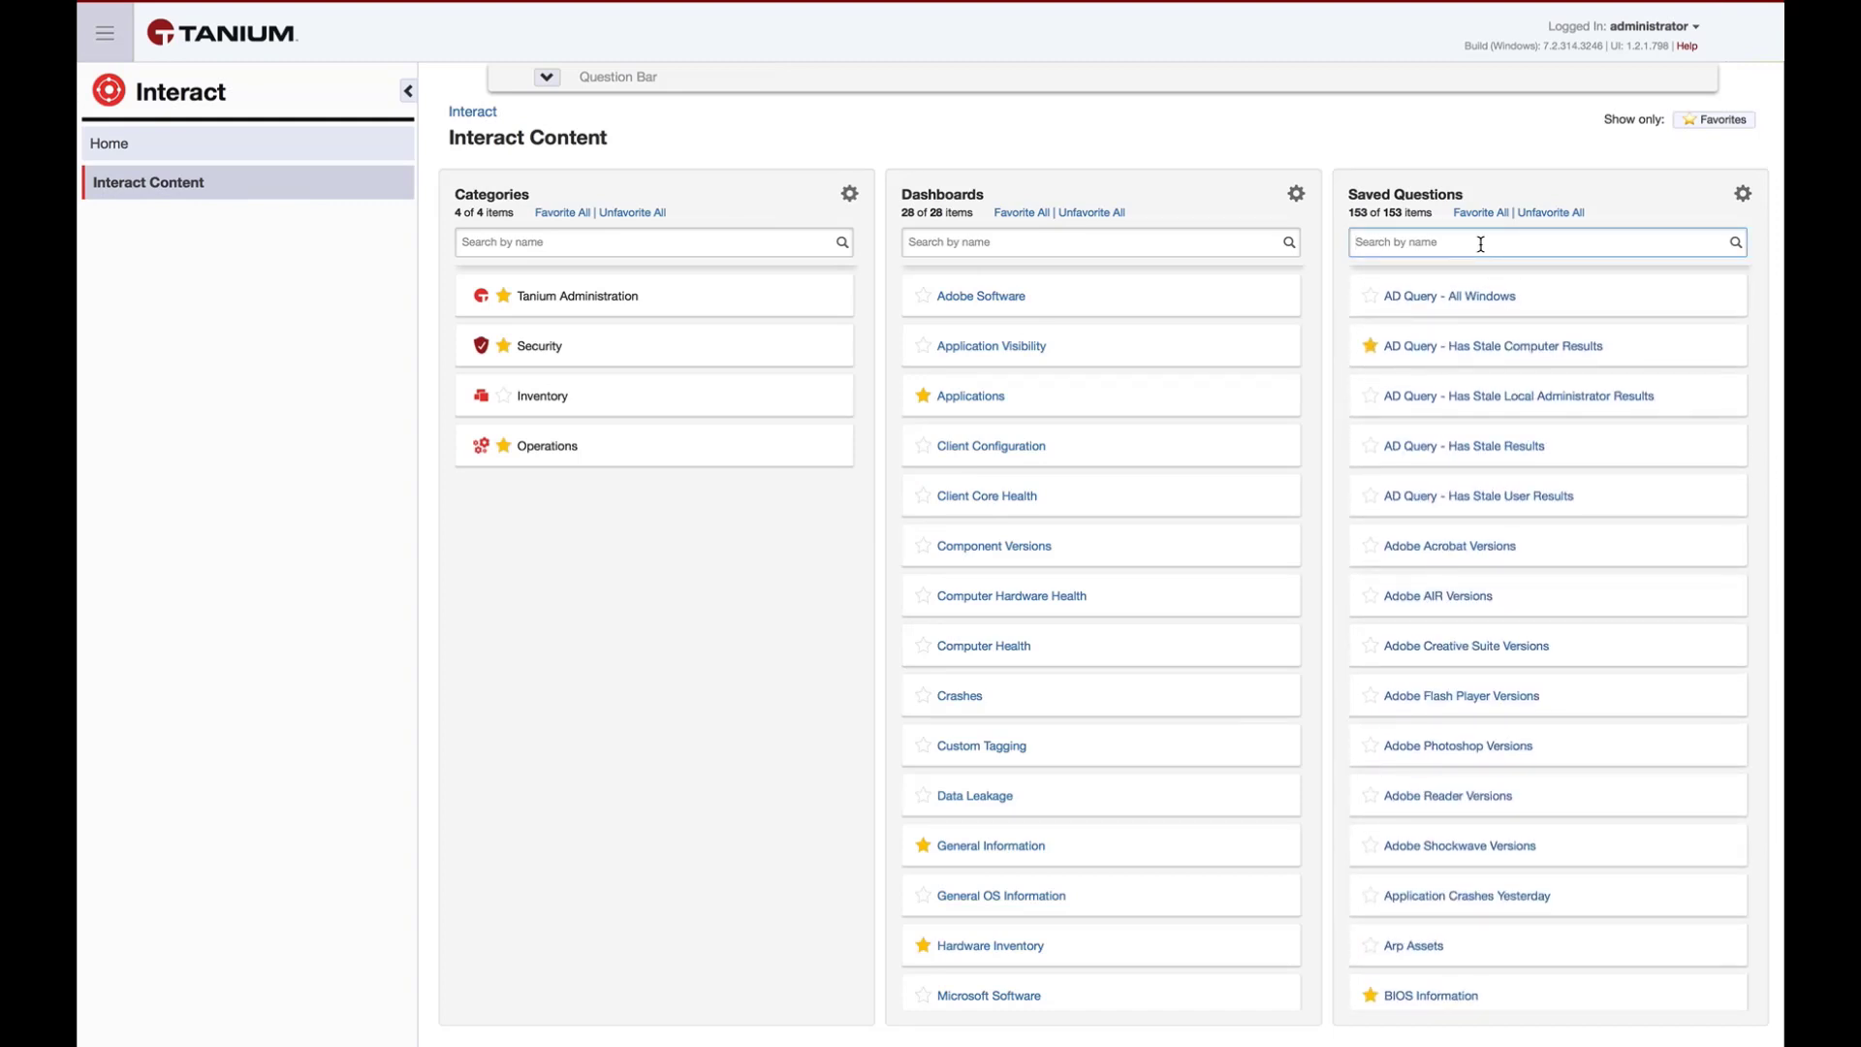
{"action": "type", "text": "SQ:"}
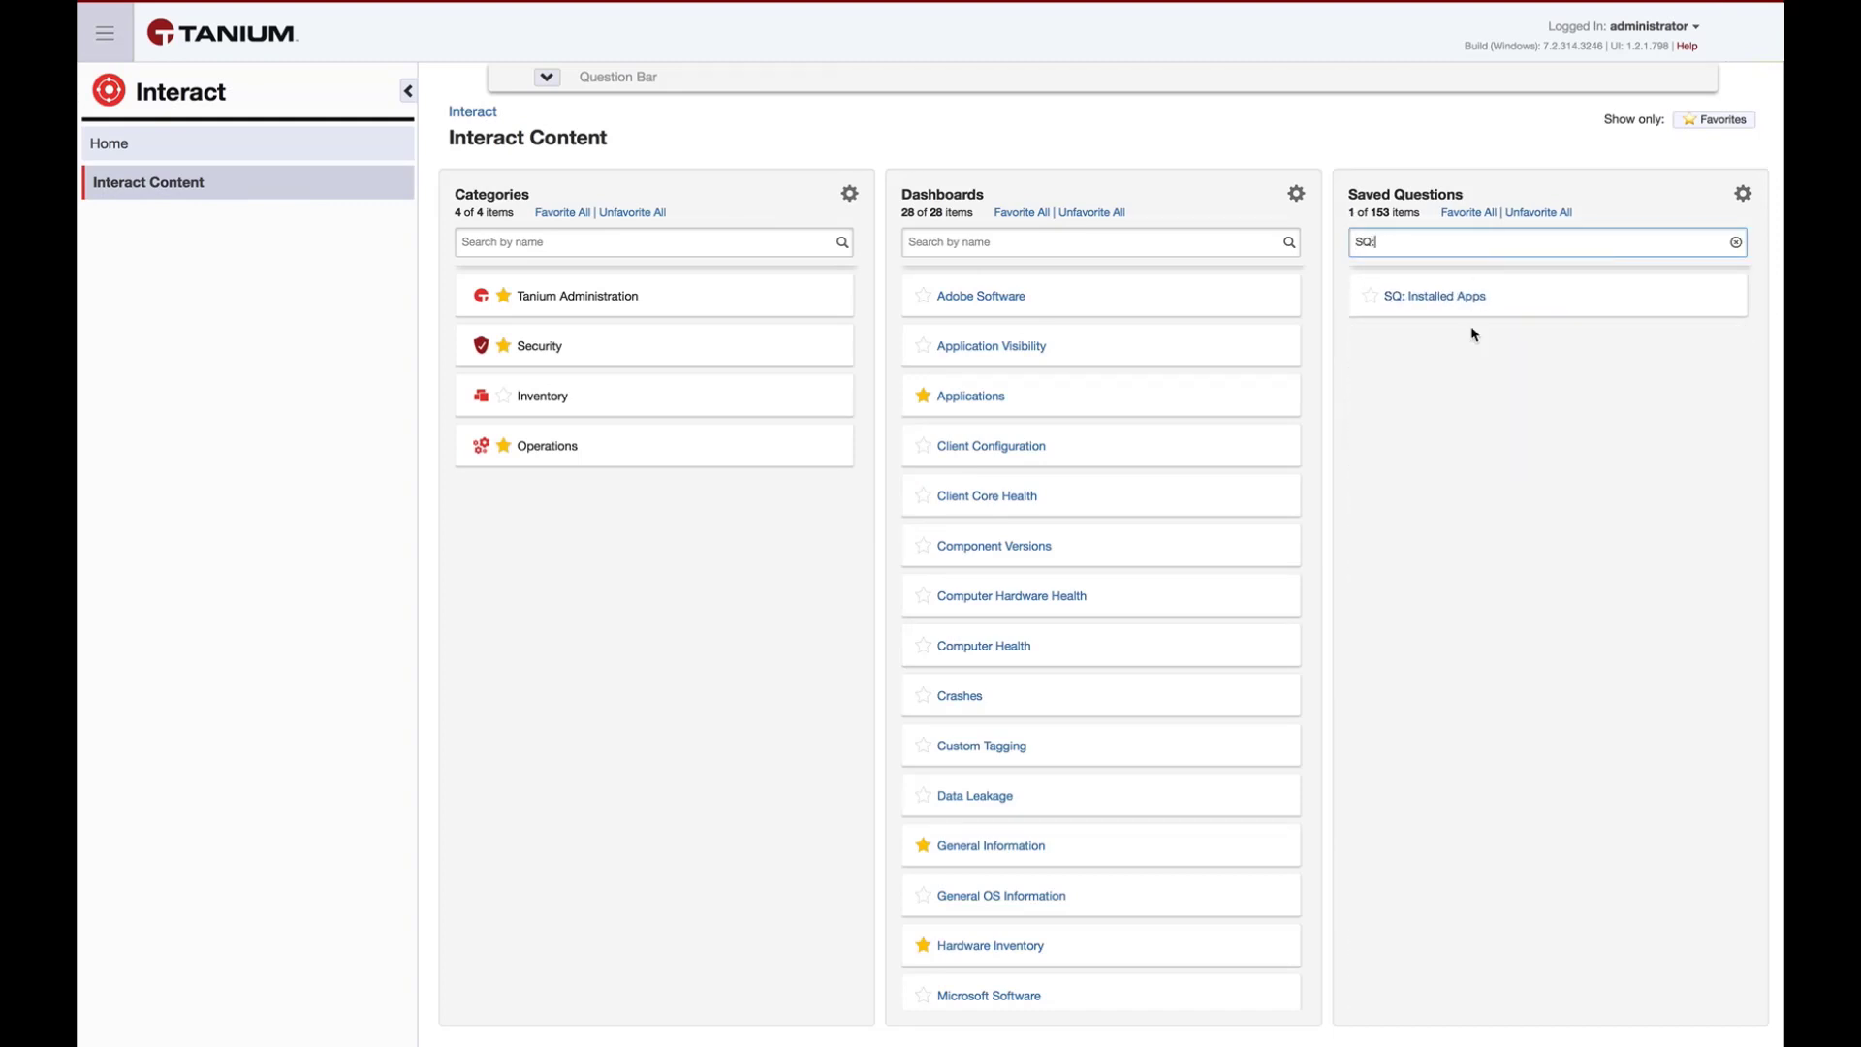